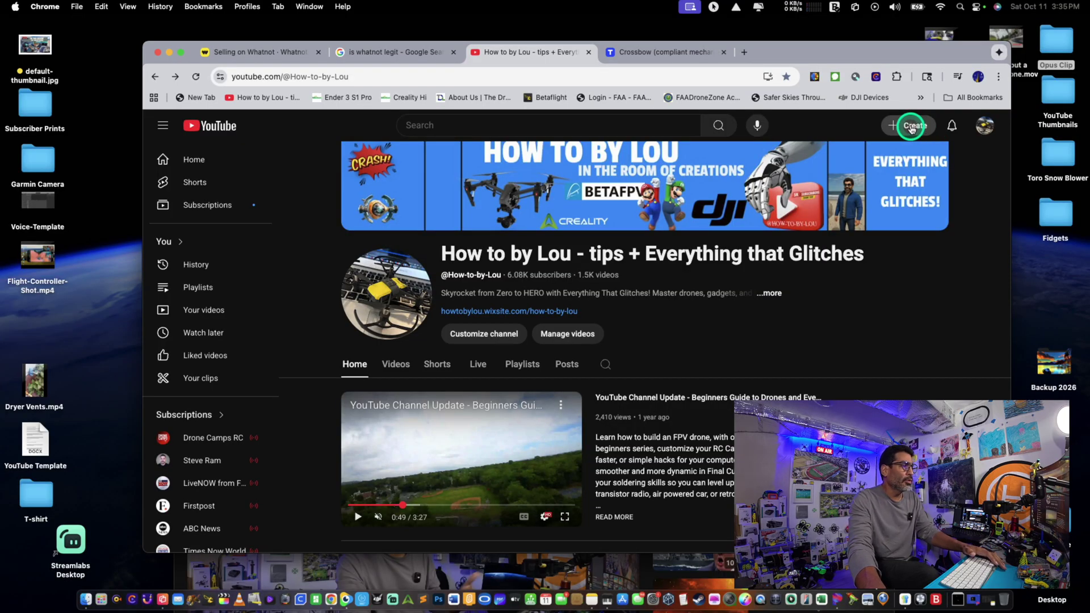
Open the Go live control room for the private stream 'Live Test' through Create > Go live.
left_click(912, 128)
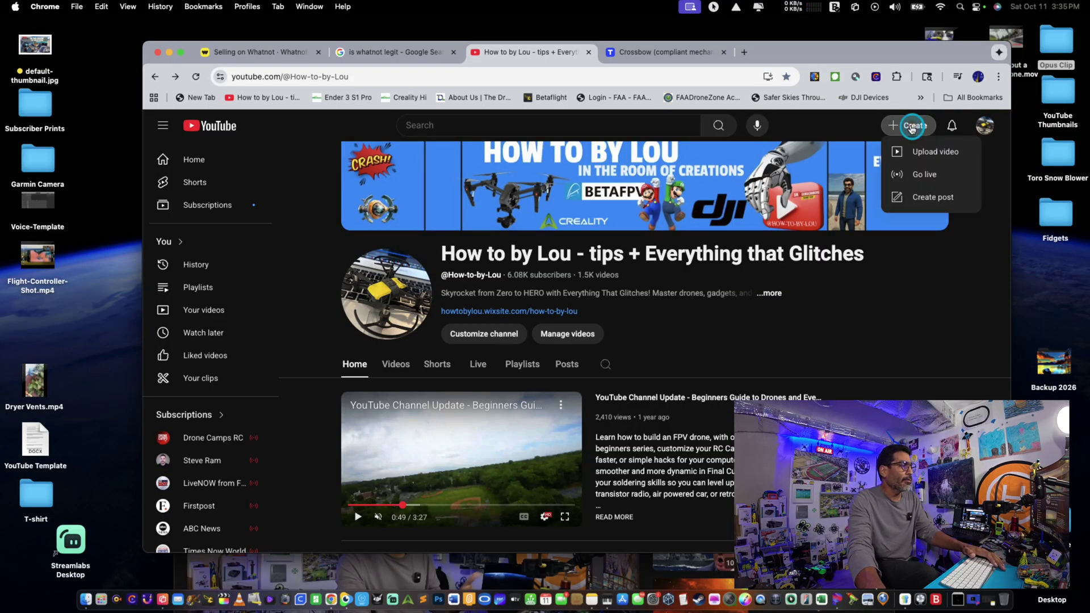
left_click(926, 176)
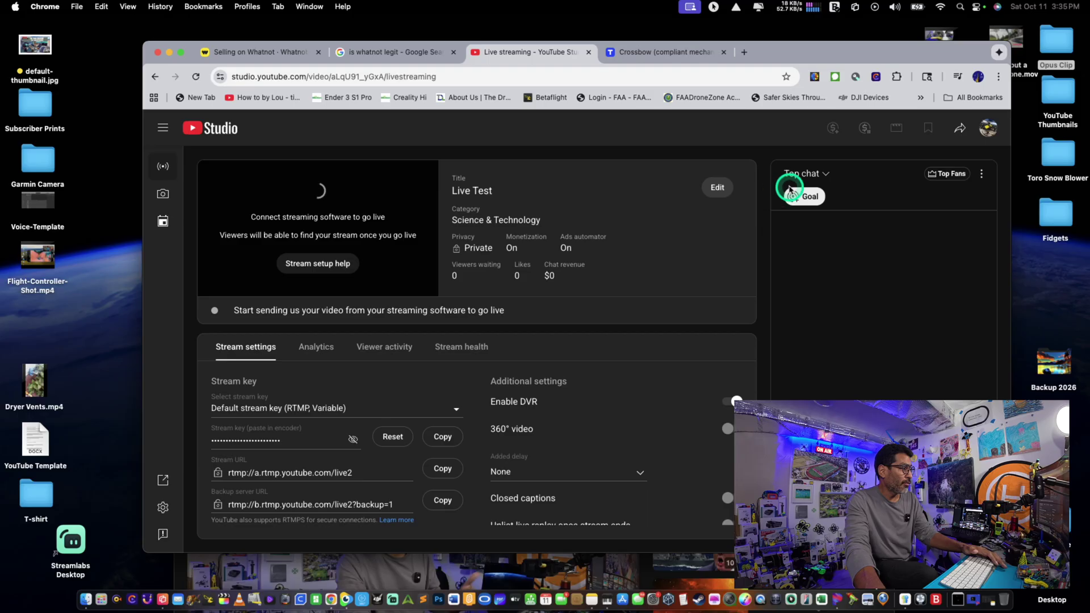
left_click(154, 77)
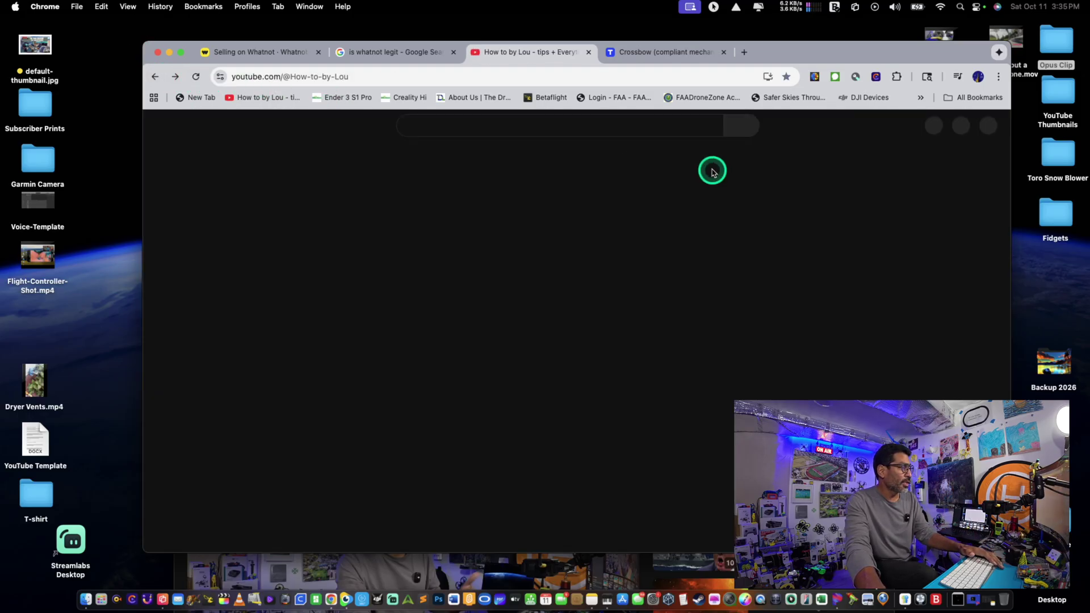
left_click(920, 133)
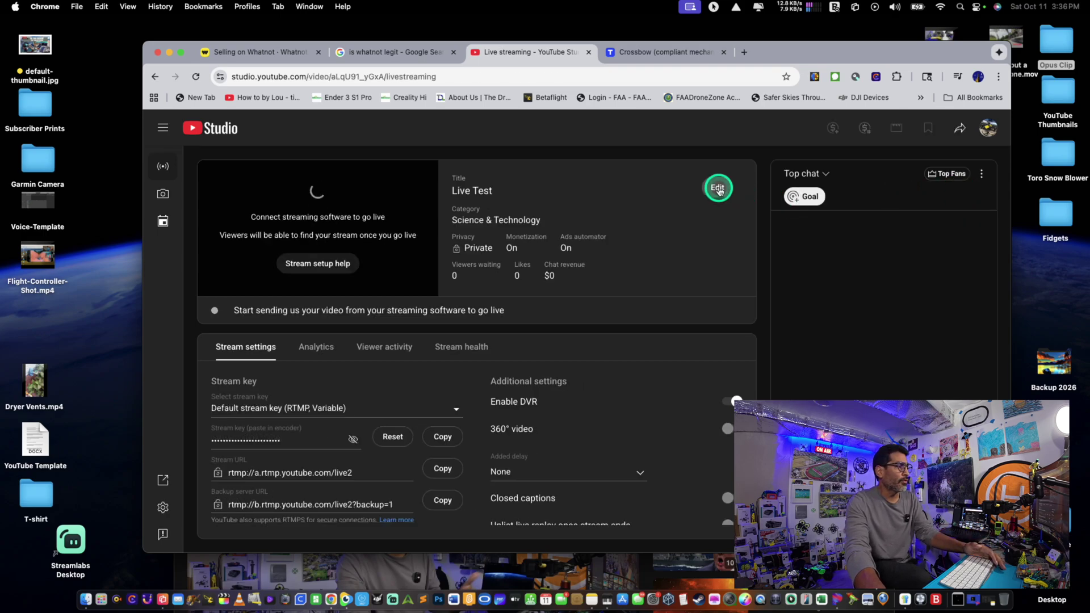
Replace the stream title 'Live Test' with 'Finally Made it to YouTube' in the edit settings.
left_click(718, 188)
left_click(546, 231)
left_click_drag(540, 223, 477, 223)
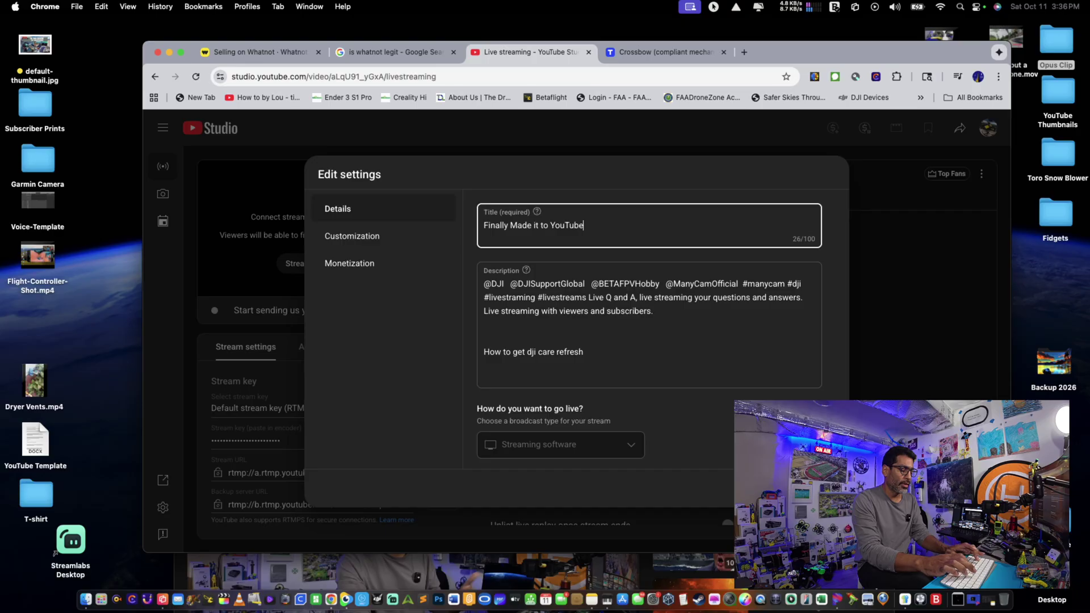
left_click(520, 314)
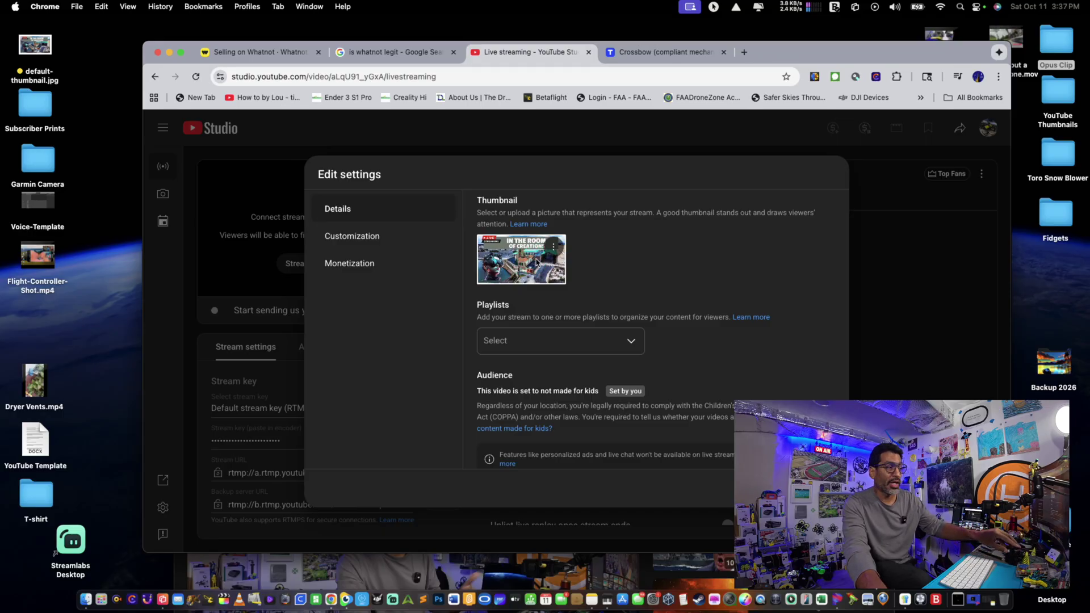
Look through the playlist picker, close it without changes, and scroll down to Tags.
left_click(631, 342)
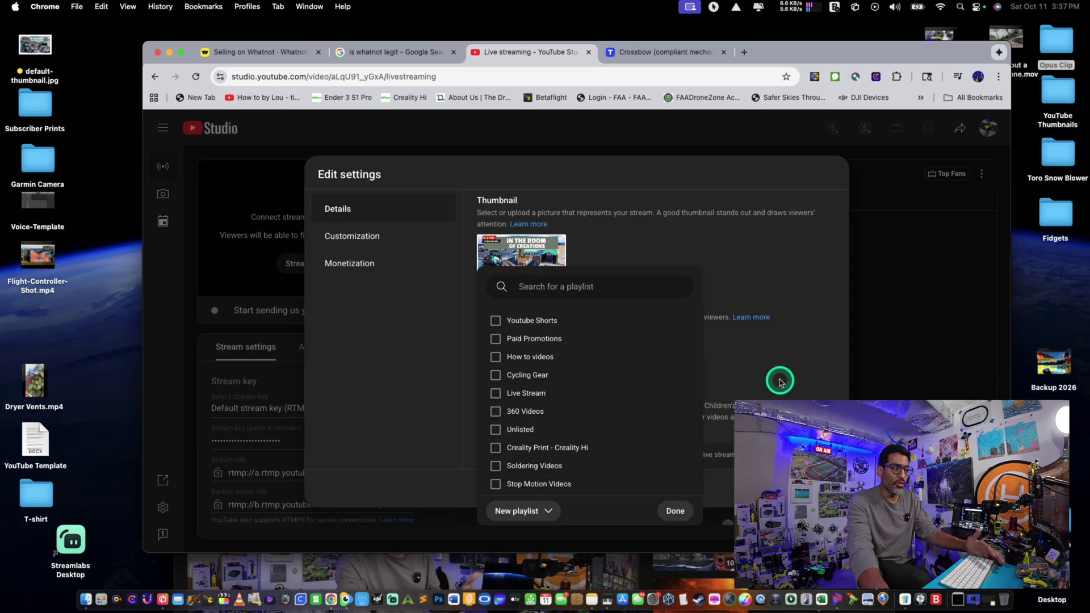
left_click(676, 512)
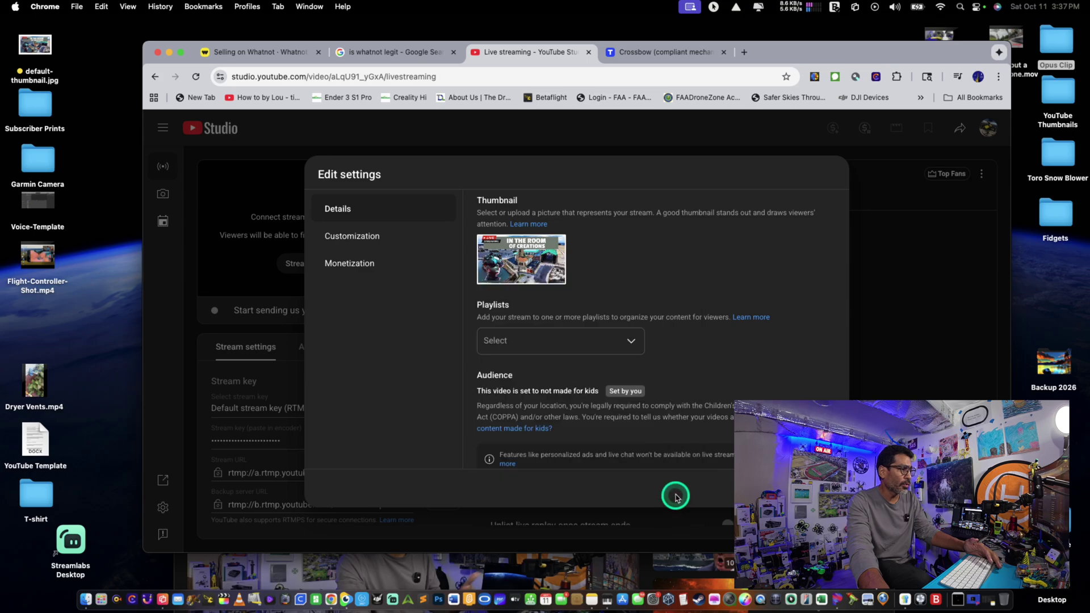
scroll(666, 352, "down", 8)
scroll(668, 354, "down", 6)
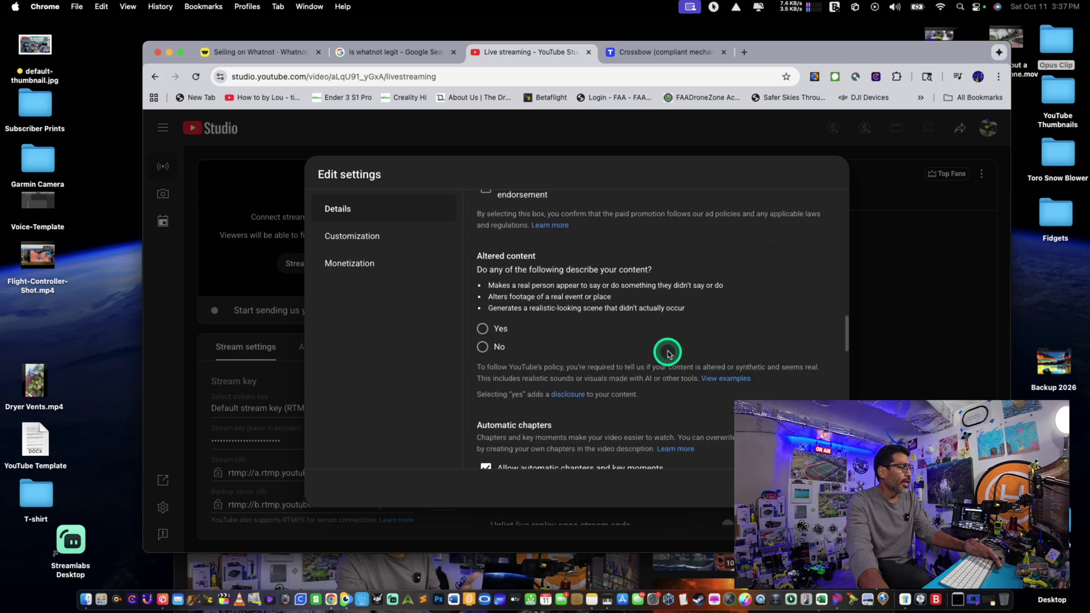
scroll(664, 351, "up", 6)
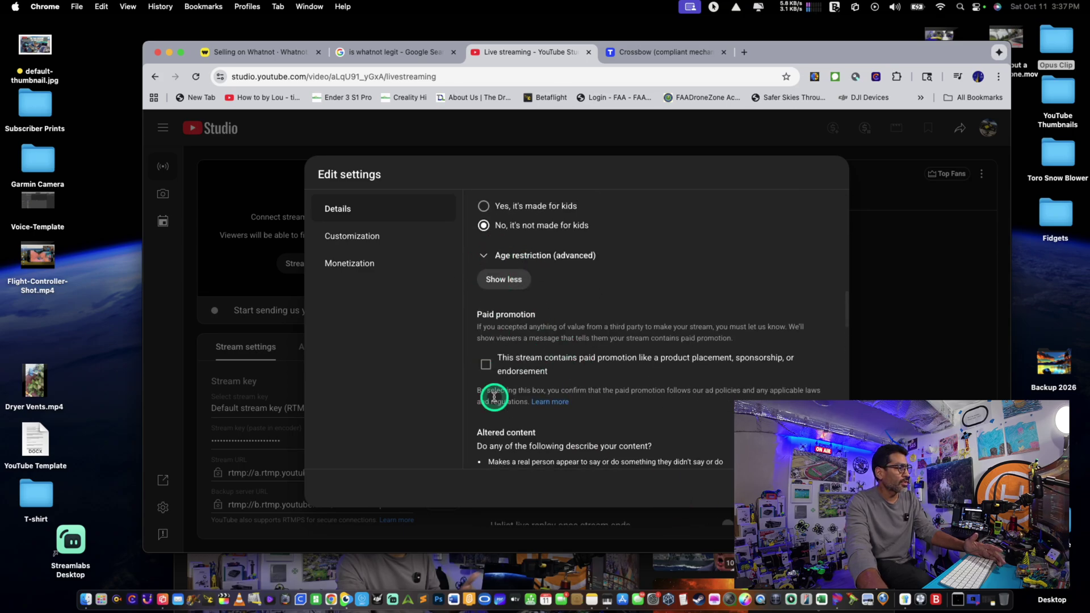
scroll(497, 392, "down", 10)
scroll(518, 392, "down", 1)
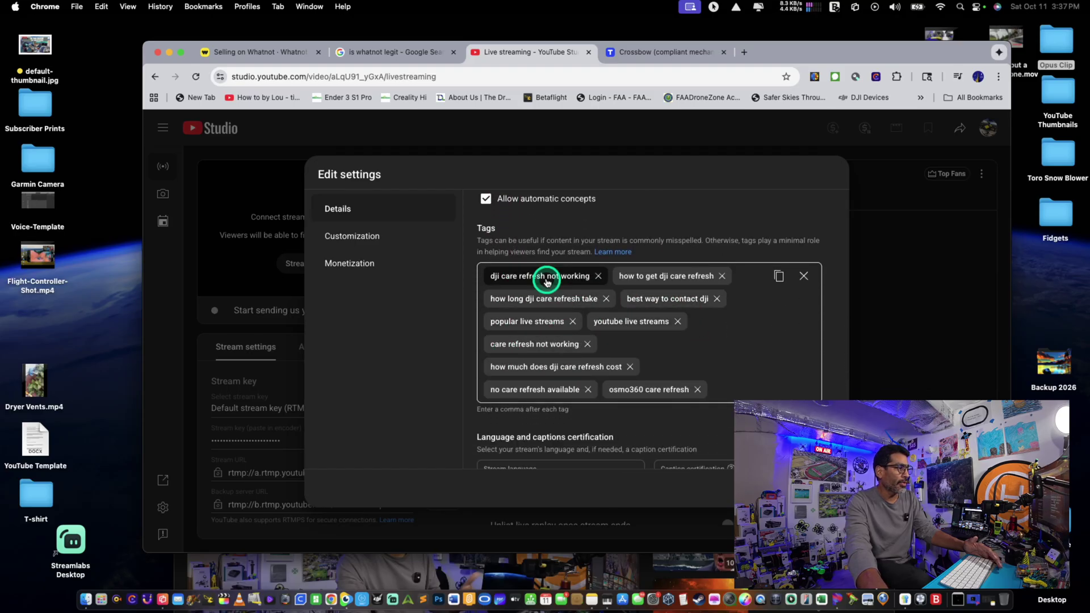
Delete all old DJI care refresh tags and add 'how to live stream' as the only tag.
left_click(806, 281)
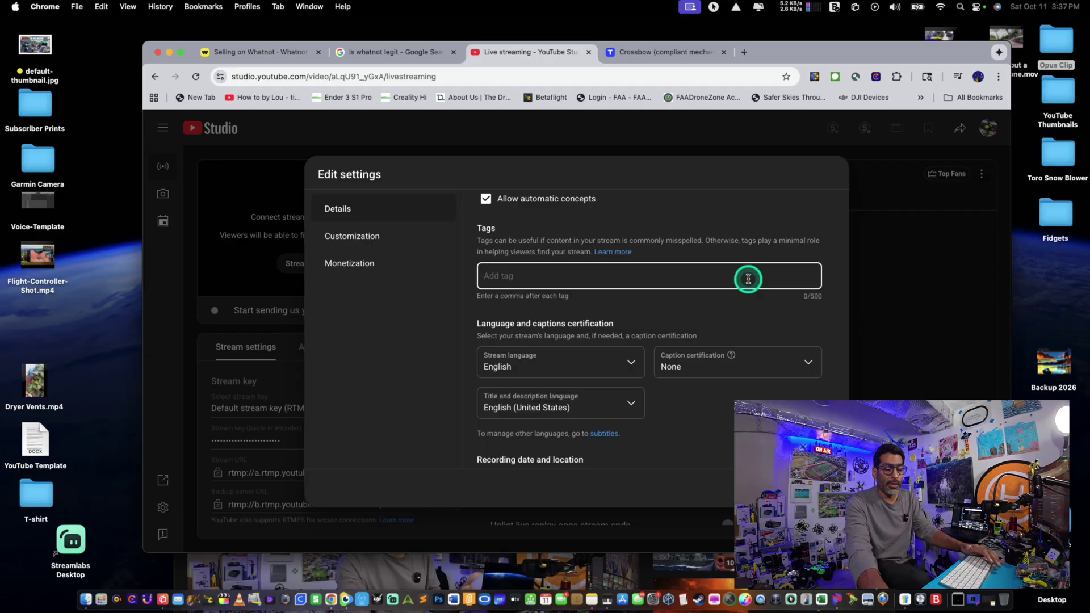
type("how")
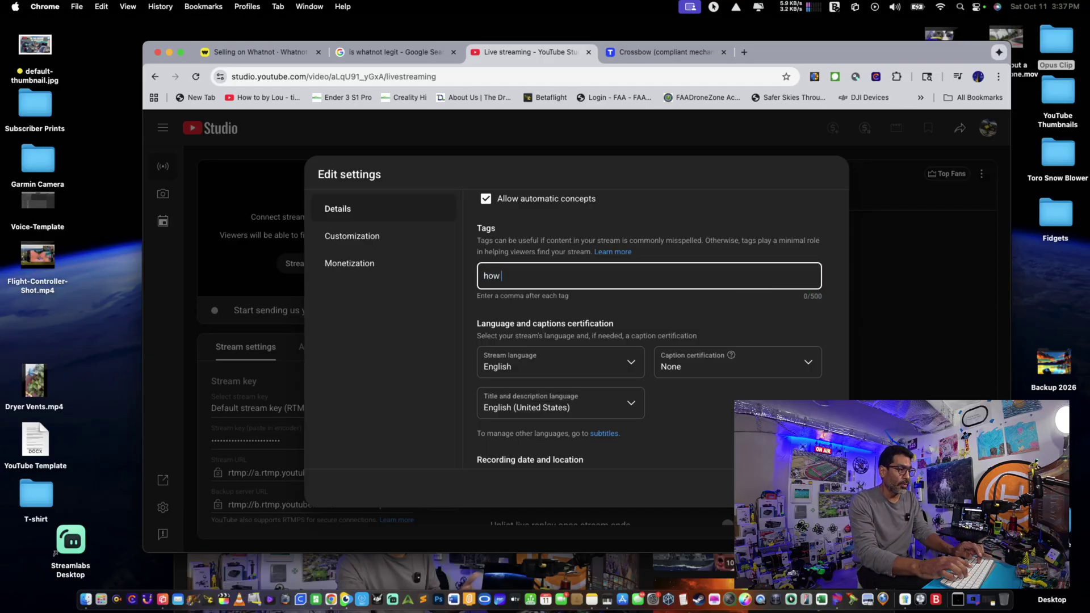
type(" to live stream")
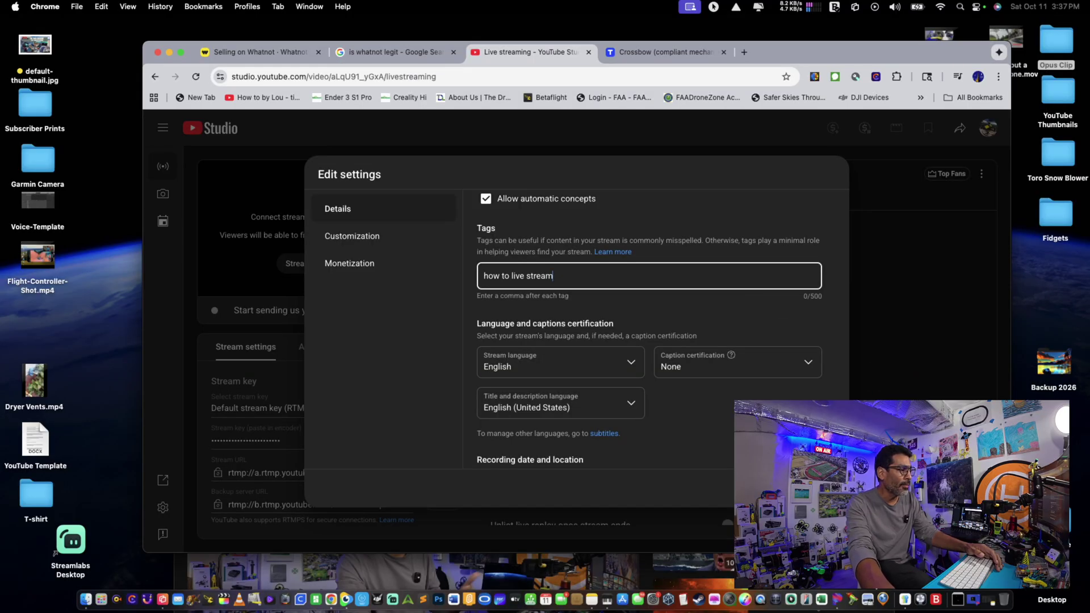
key("Return")
Save the stream settings and create a new stream key named 'how to youtube' with a description.
left_click(817, 488)
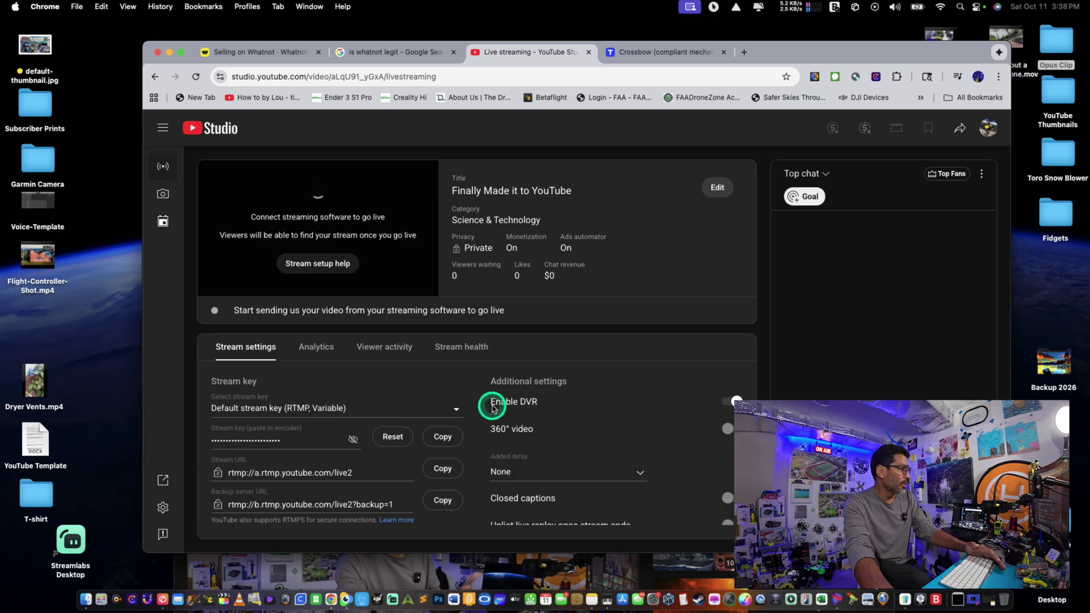
left_click(459, 410)
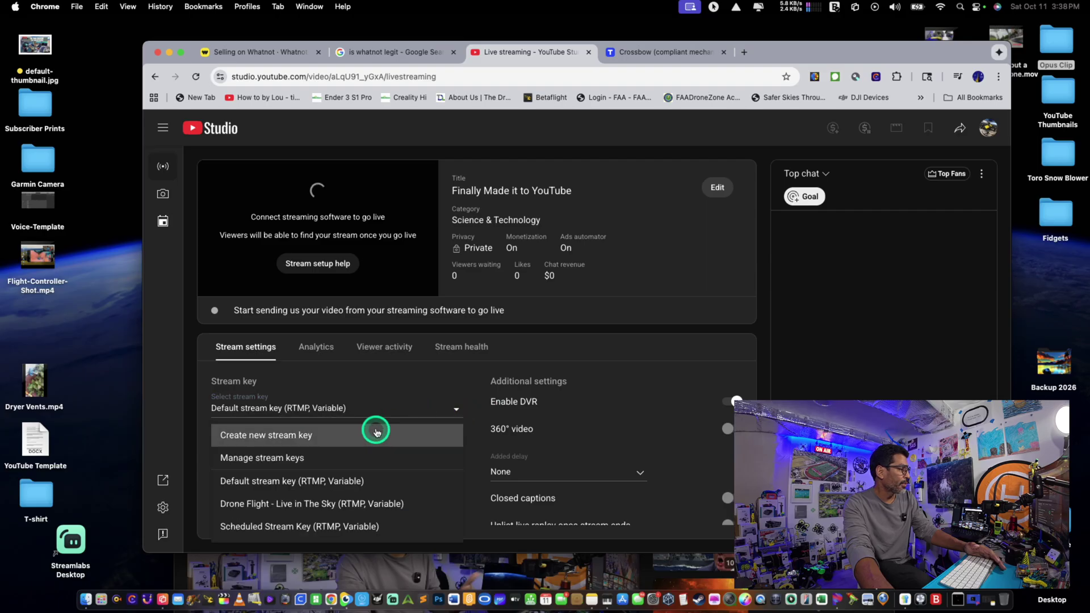
left_click(354, 440)
left_click(463, 215)
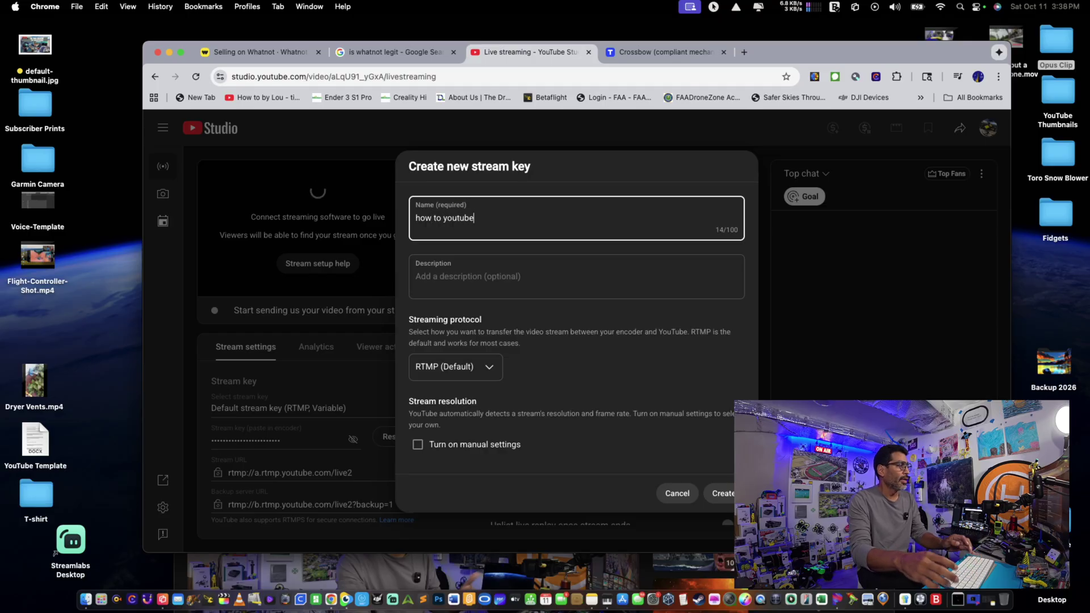
left_click(457, 229)
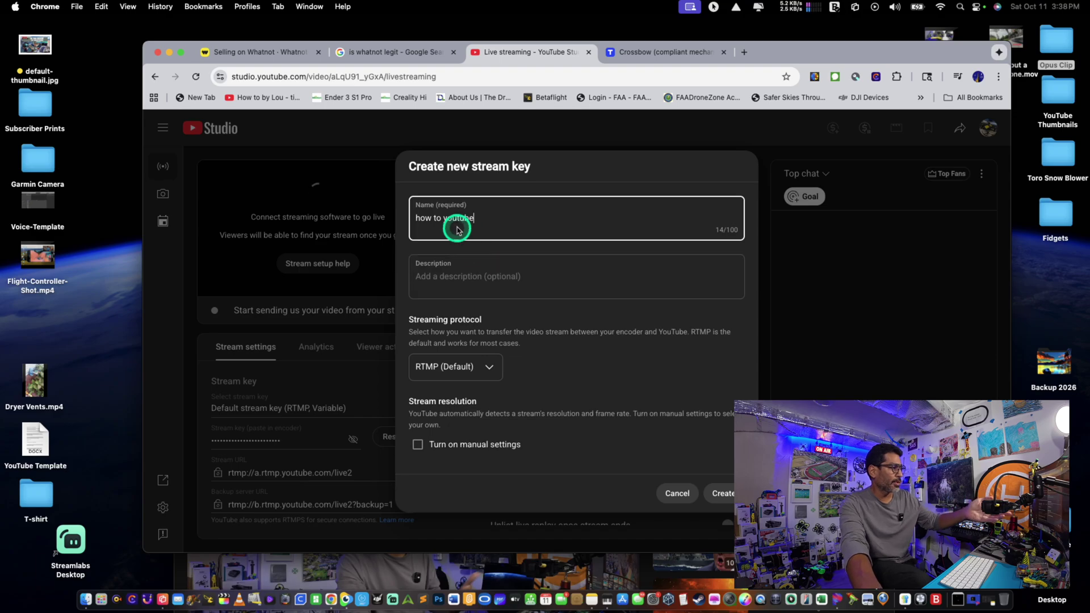
left_click(457, 277)
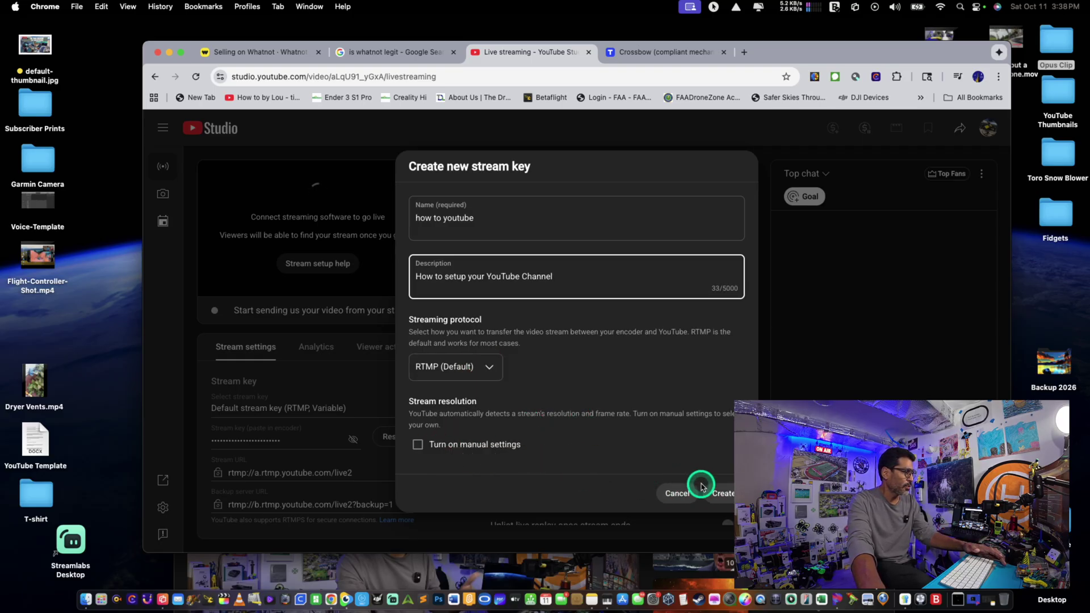
left_click(720, 494)
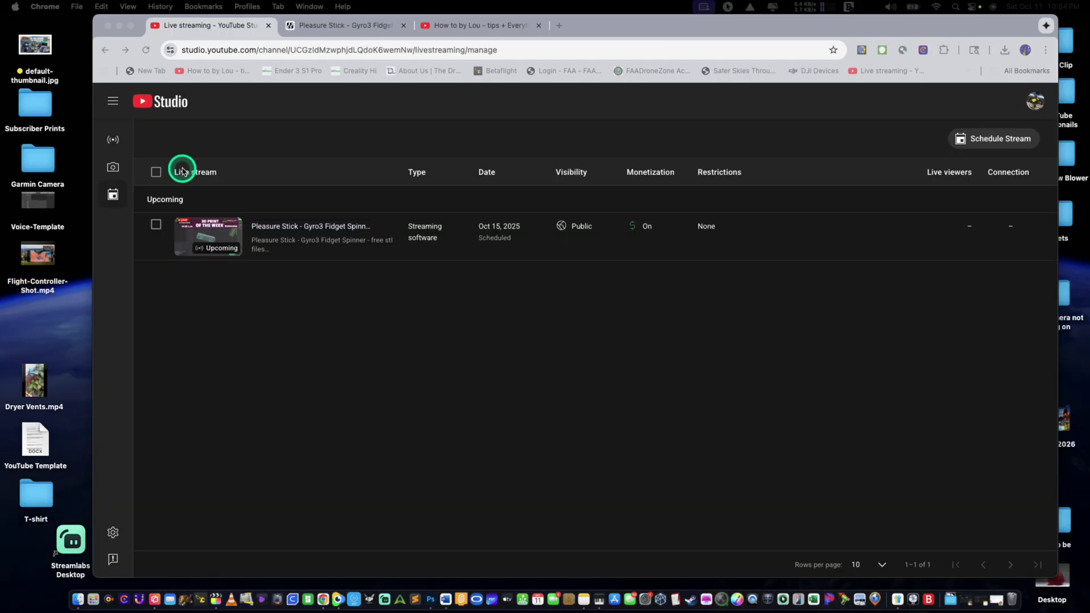
In a new browser tab, open Create > Go live and the scheduled stream's live dashboard.
left_click(558, 25)
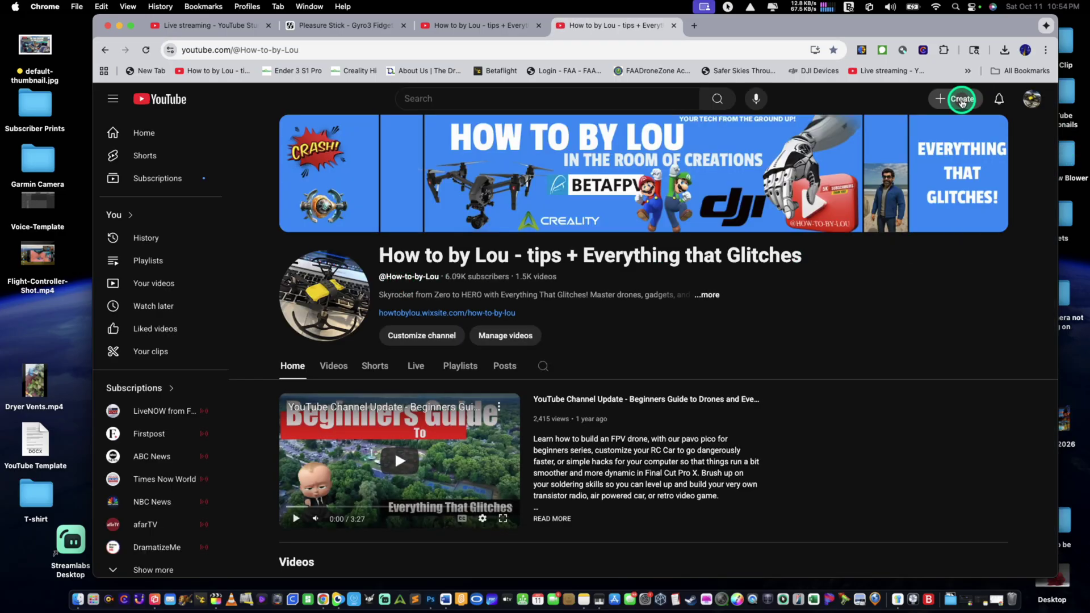
left_click(962, 101)
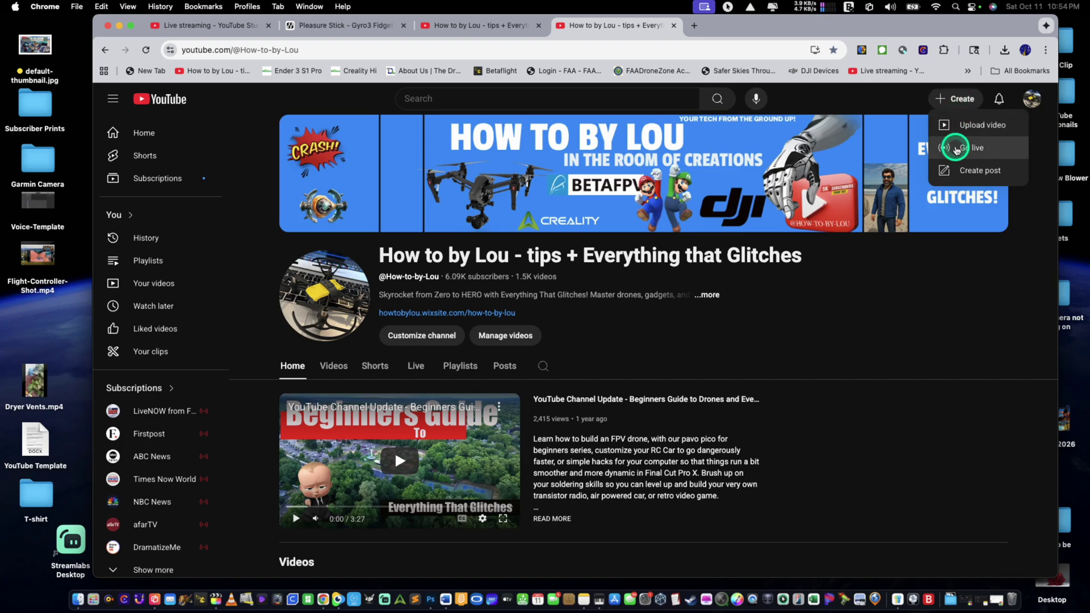
left_click(946, 148)
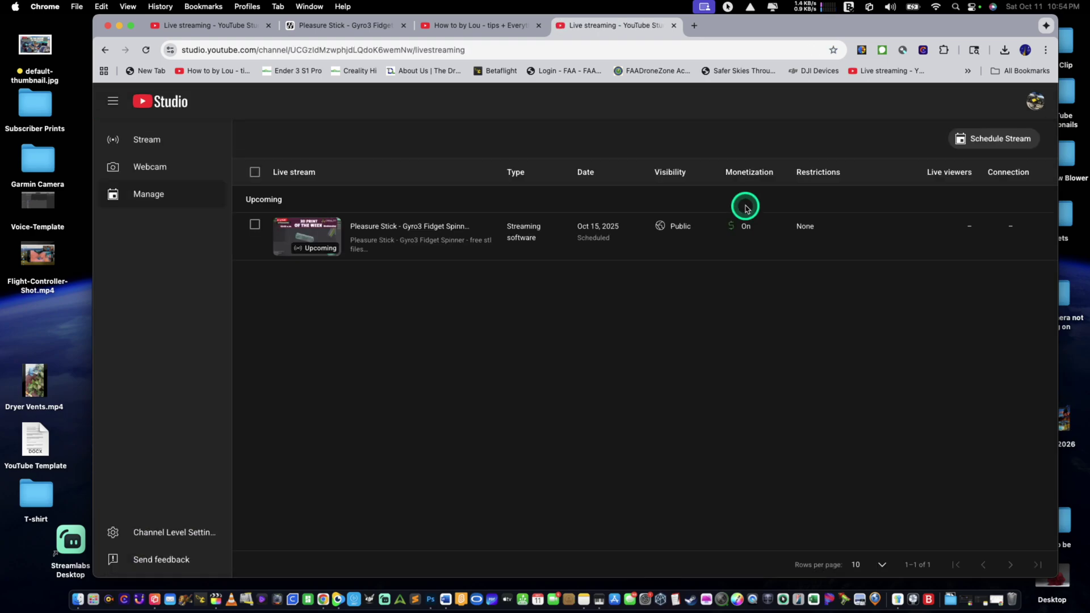
left_click(154, 140)
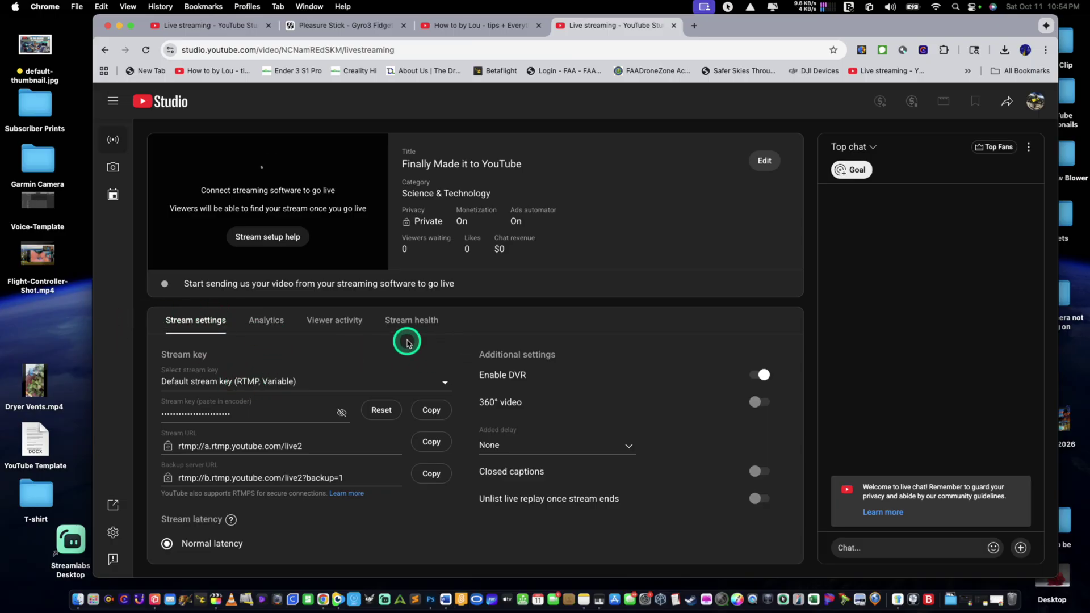
Paste the YouTube stream key into ManyCam's Schudeled Live Stream server settings and save them.
left_click(434, 411)
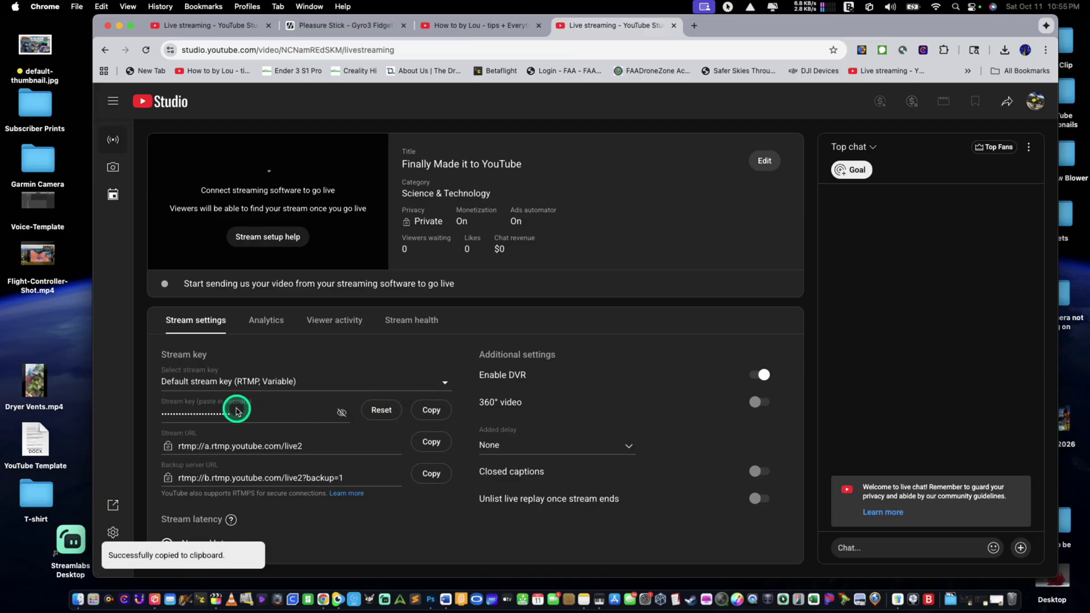
key("super+Tab")
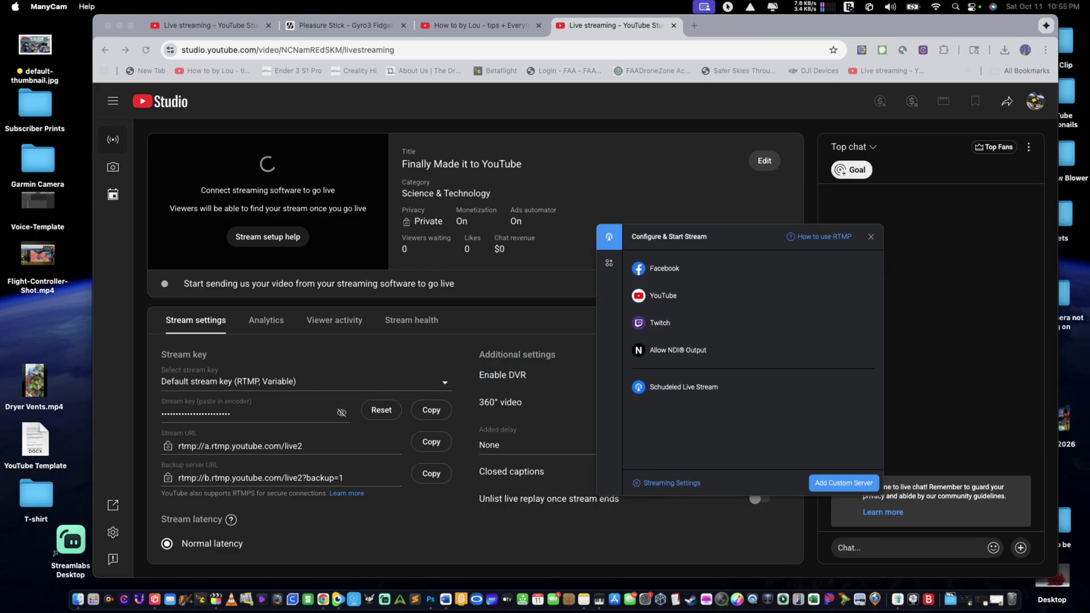
left_click_drag(711, 251, 674, 241)
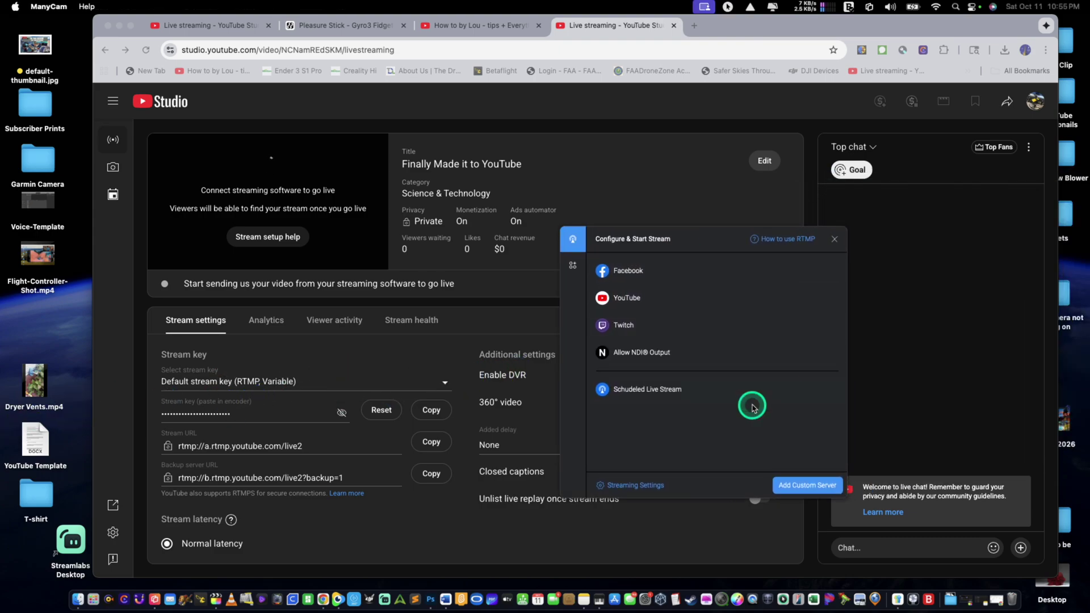
left_click(809, 391)
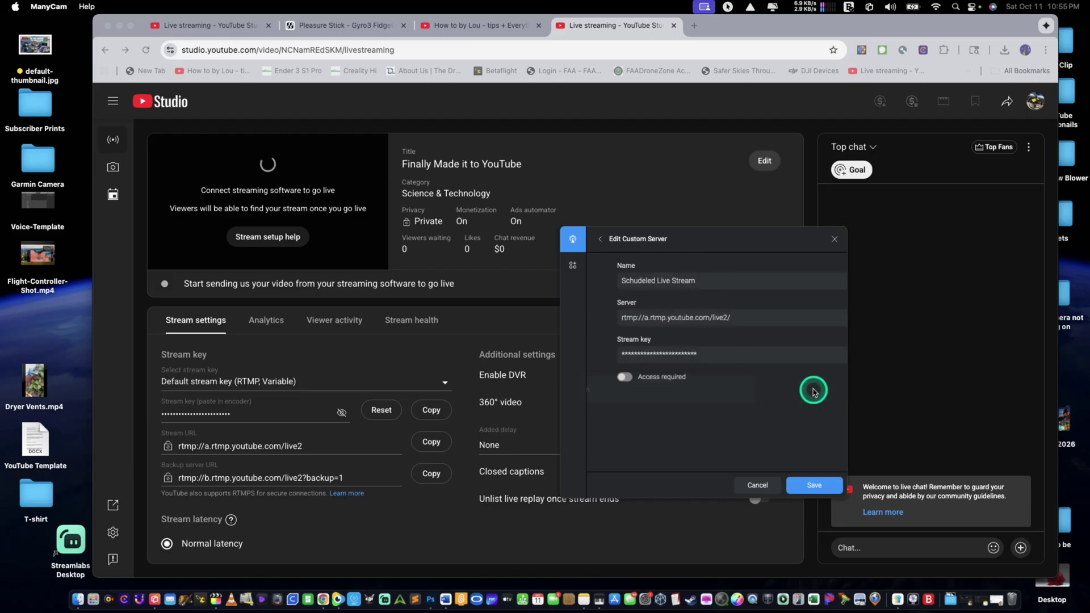
left_click_drag(692, 353, 573, 343)
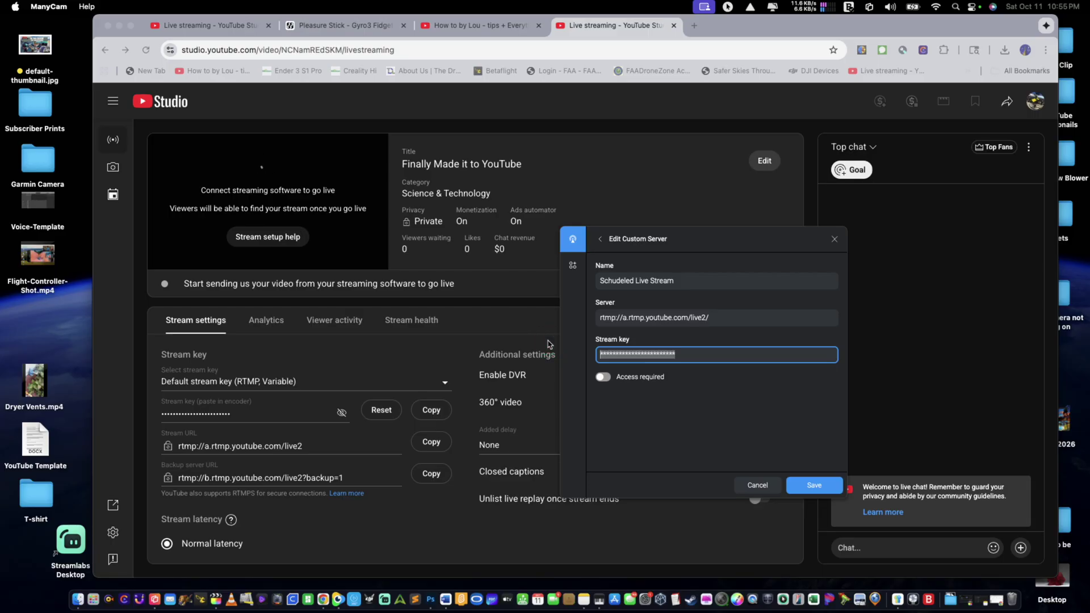
left_click(813, 487)
mouse_move(736, 400)
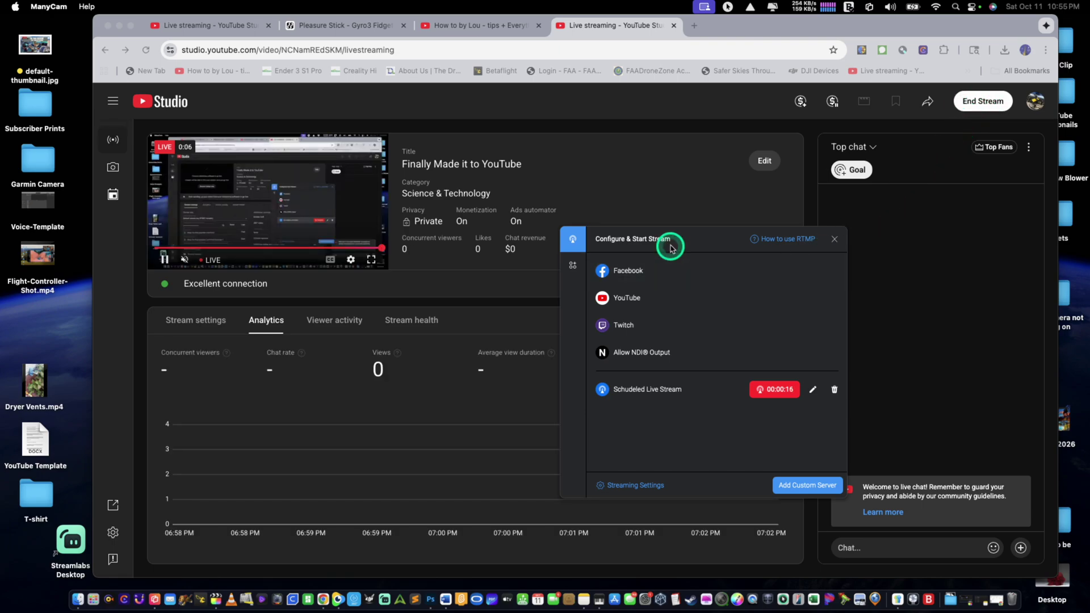
Open Quick Camera and switch its feed from the overhead desk view to the presenter camera.
left_click_drag(677, 246, 609, 269)
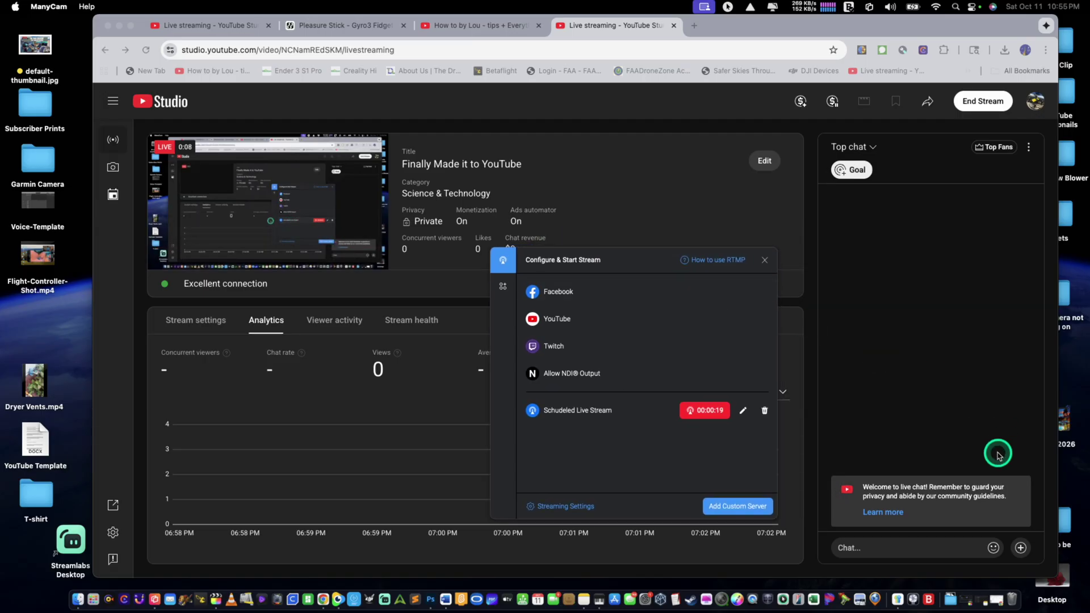
left_click(722, 599)
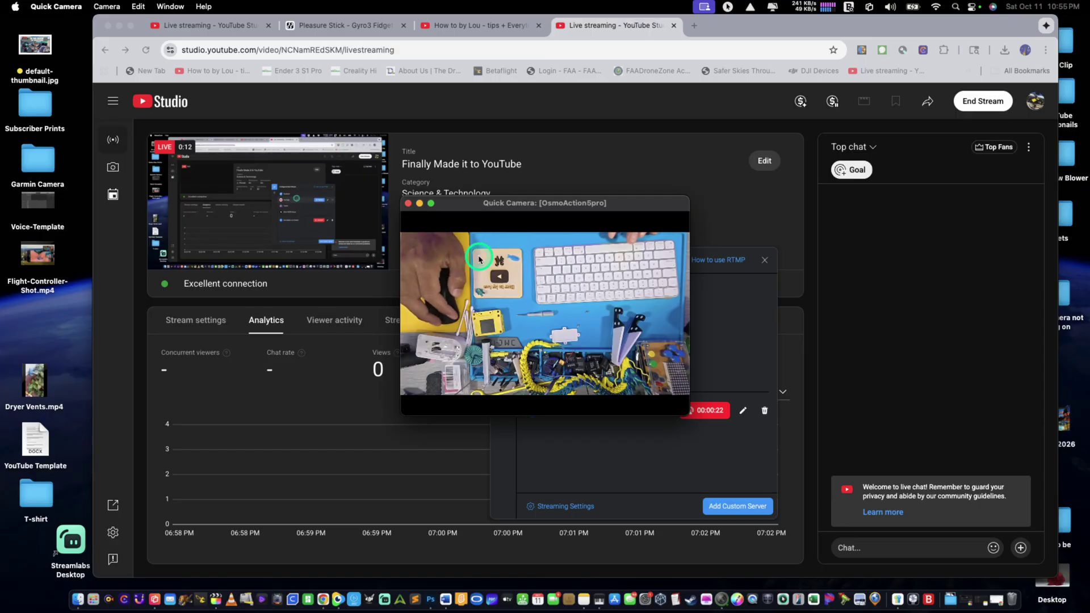
left_click(75, 5)
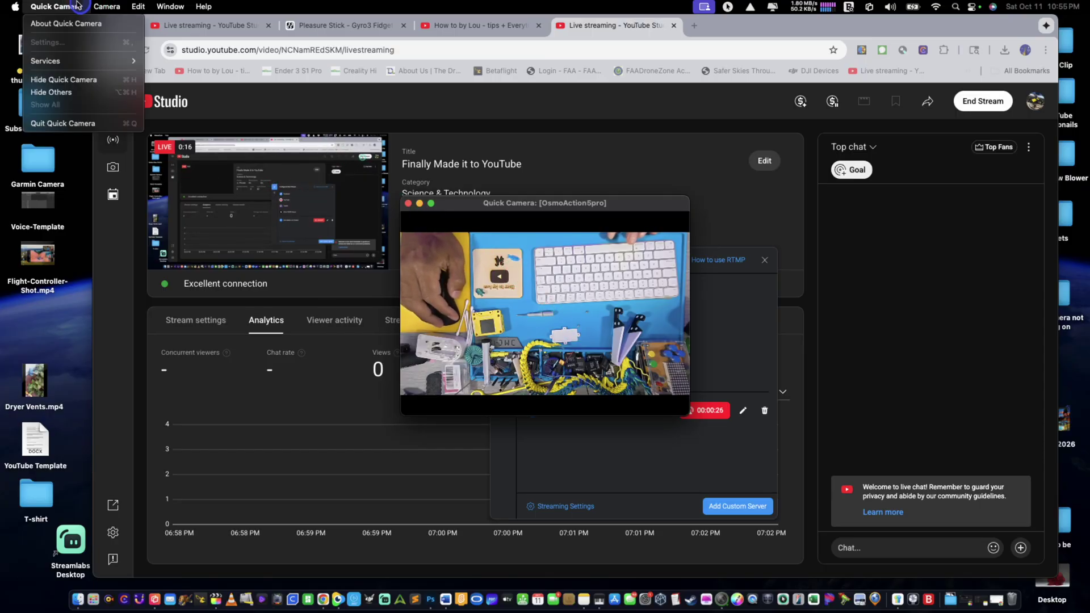
mouse_move(113, 7)
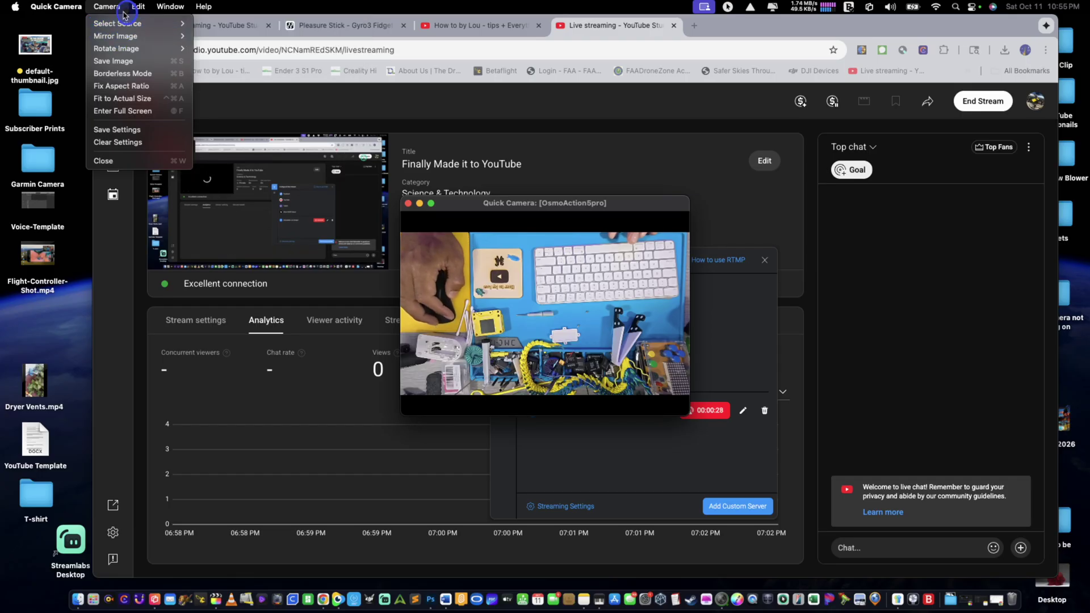
left_click(232, 38)
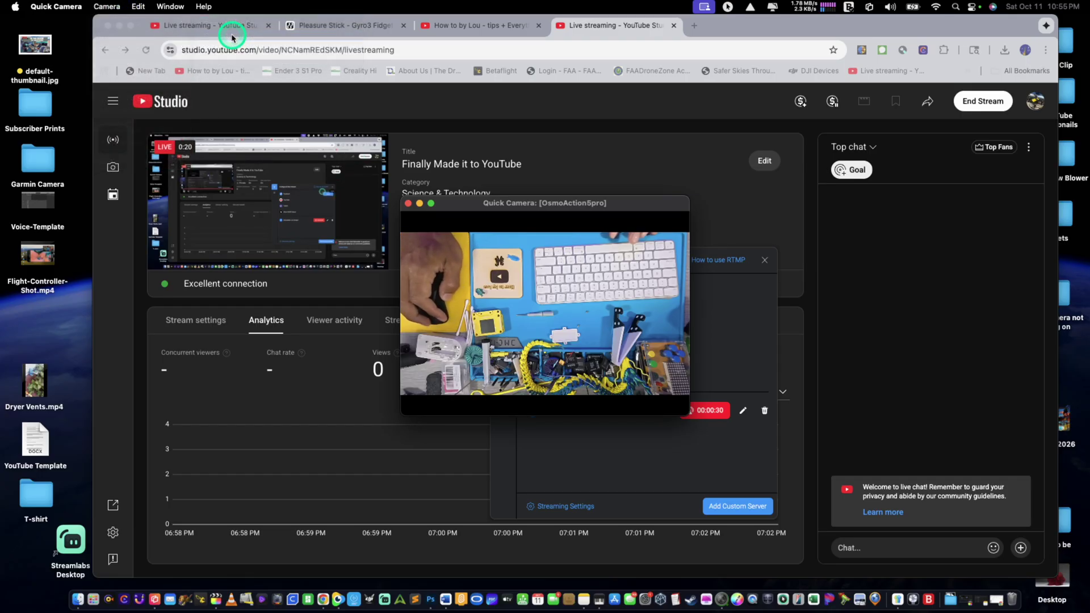
left_click(101, 6)
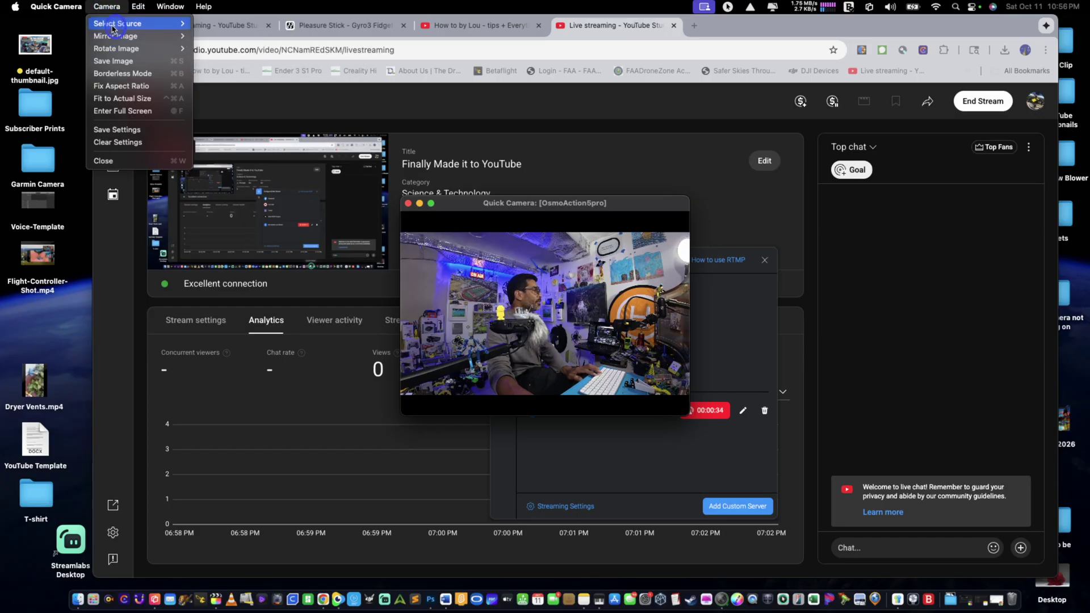
mouse_move(113, 28)
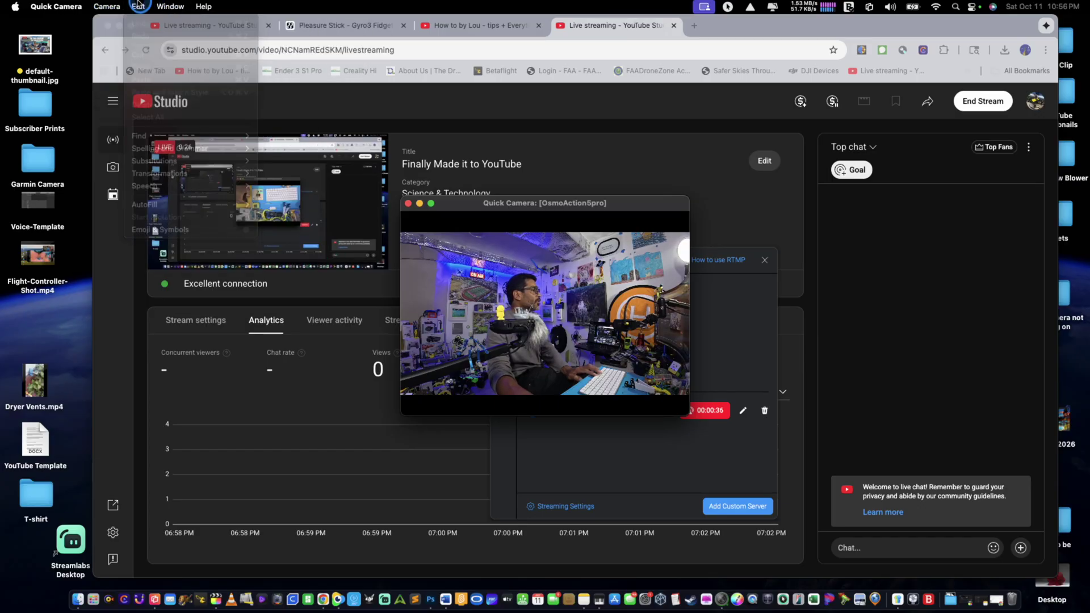
left_click(450, 191)
left_click(403, 199)
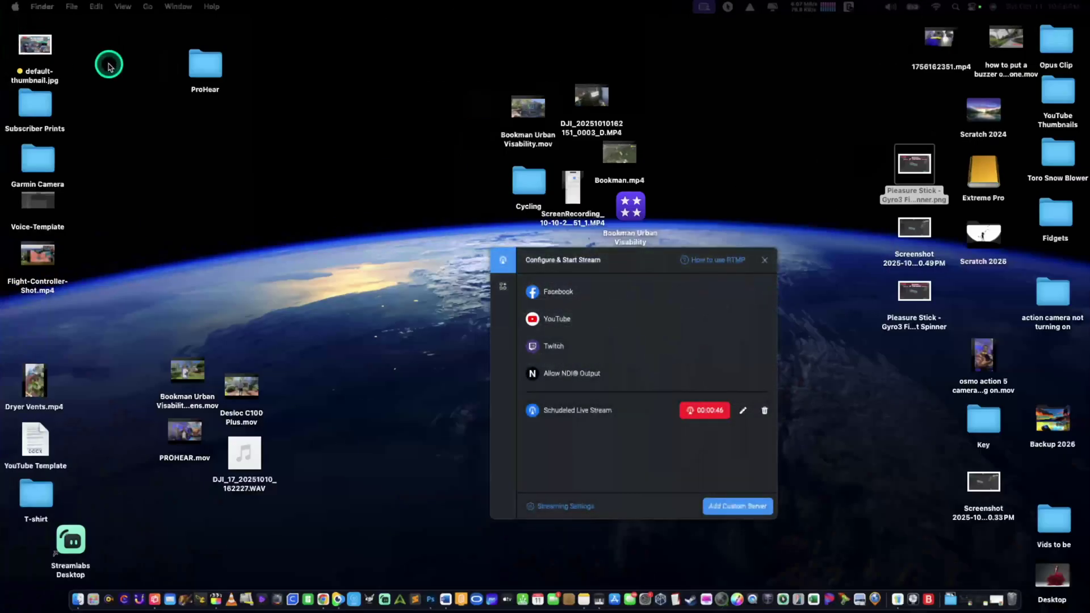
Bring up ManyCam's main window, stop the Schudeled Live Stream broadcast, and return to Chrome.
double_click(71, 540)
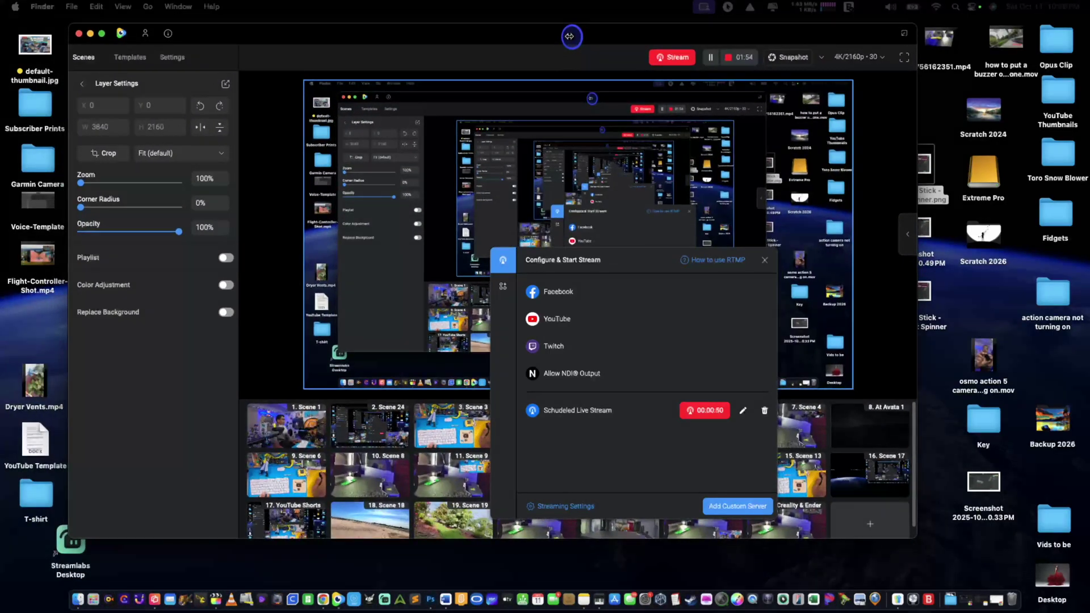
left_click_drag(569, 36, 581, 37)
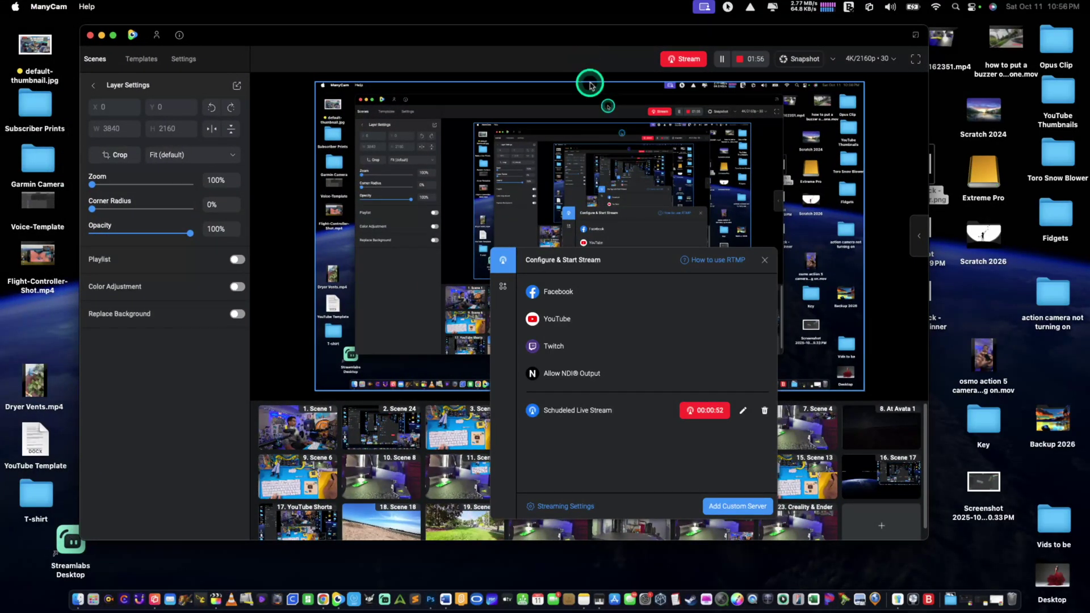
left_click_drag(673, 262, 610, 123)
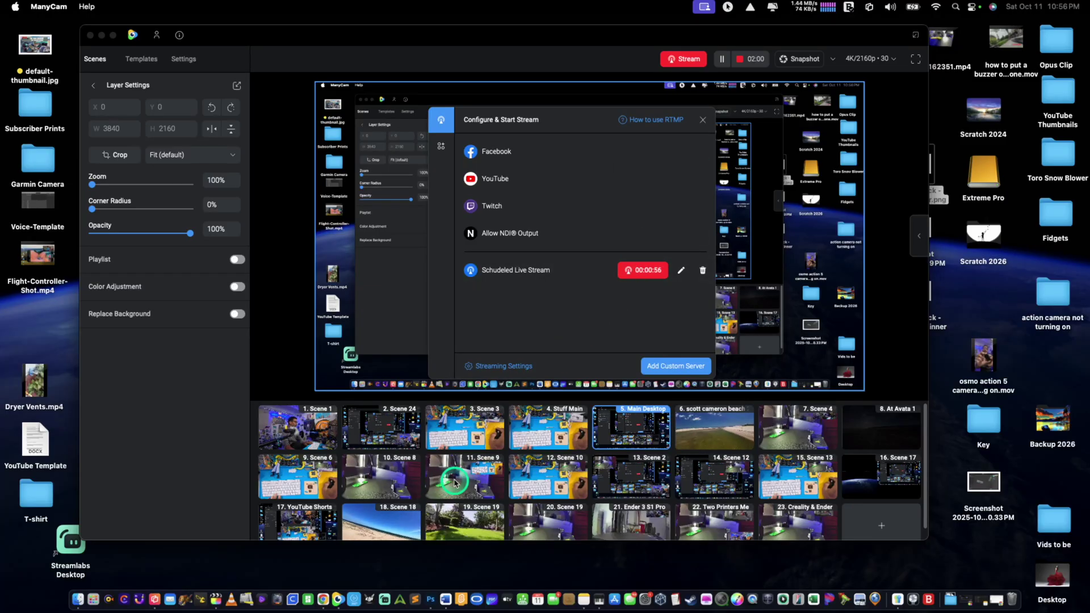
left_click_drag(354, 34, 0, 301)
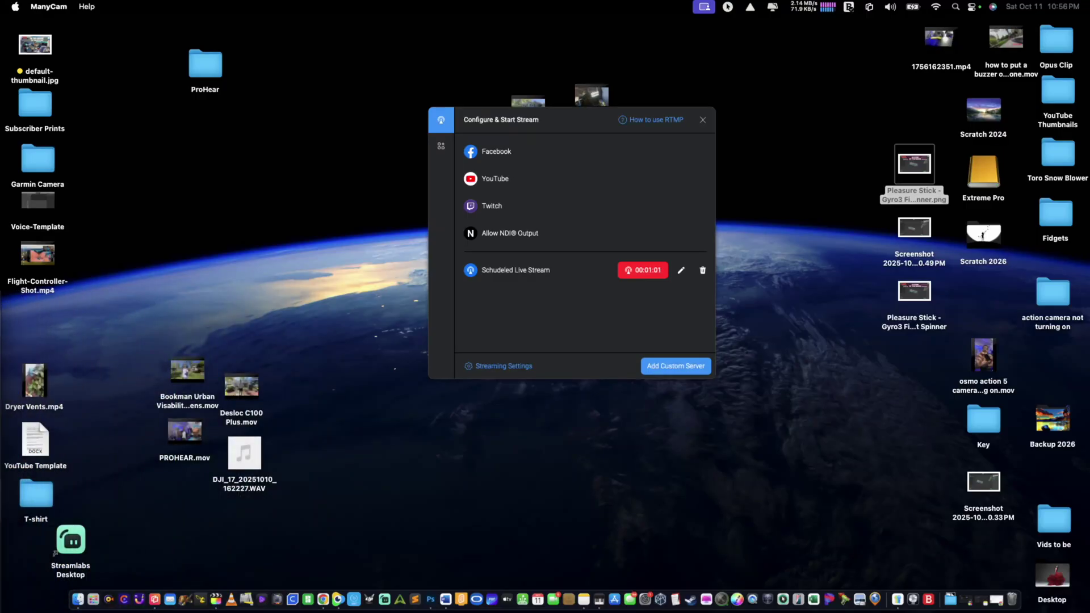
left_click(645, 273)
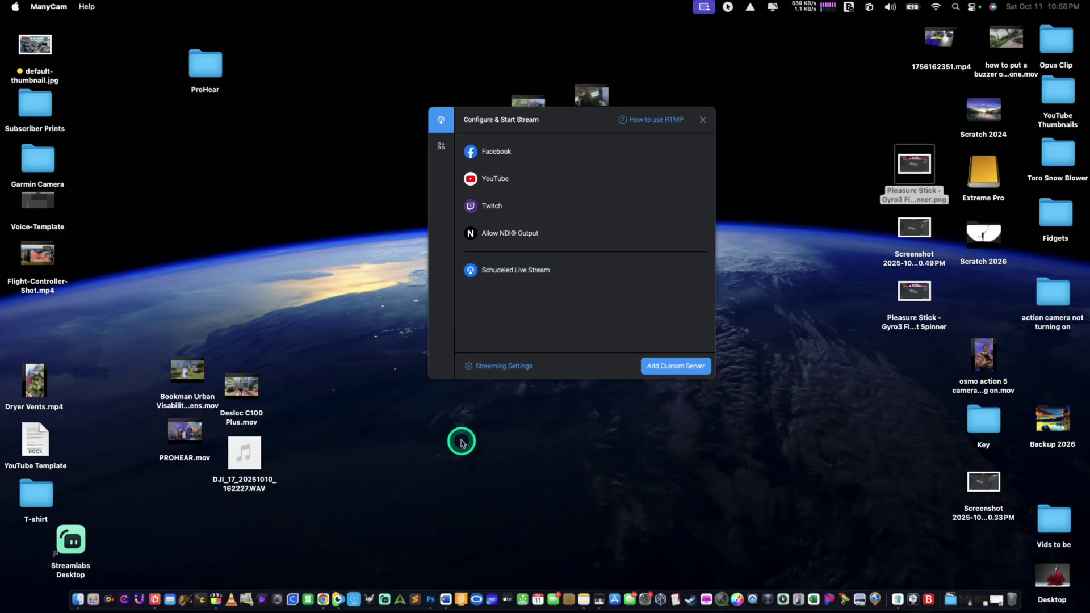
left_click(341, 597)
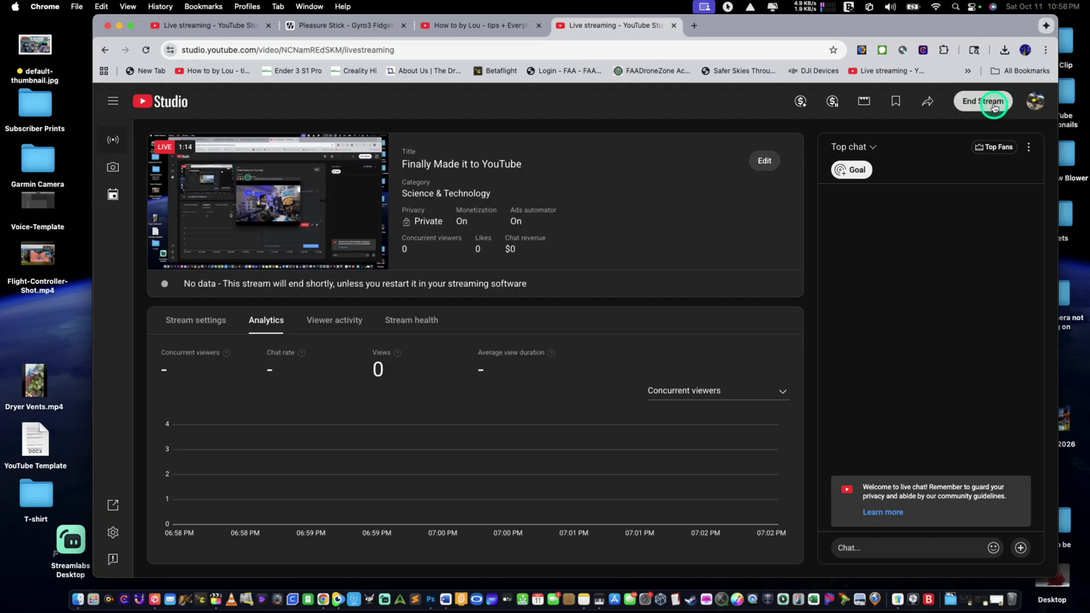
End the stream, confirm it, and dismiss the Stream Finished summary (1:25, 0 views).
left_click(989, 106)
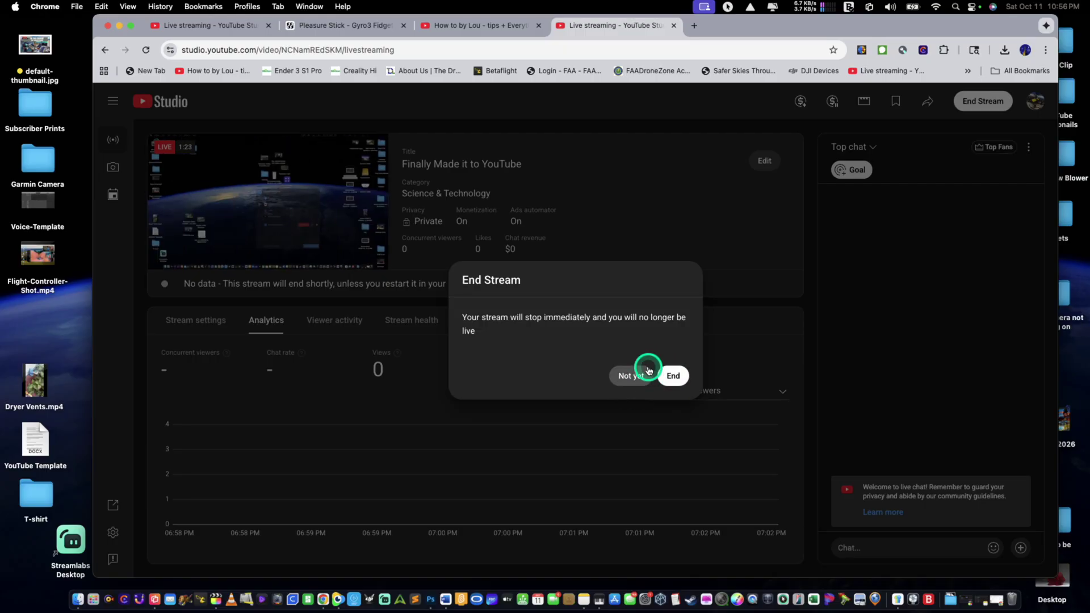
left_click(661, 380)
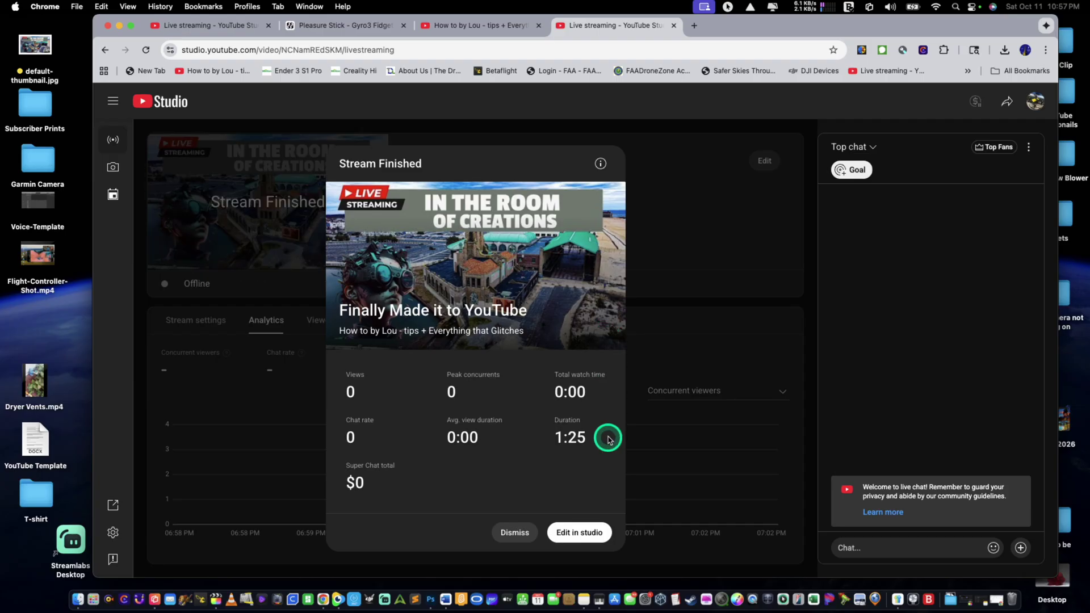
left_click(518, 535)
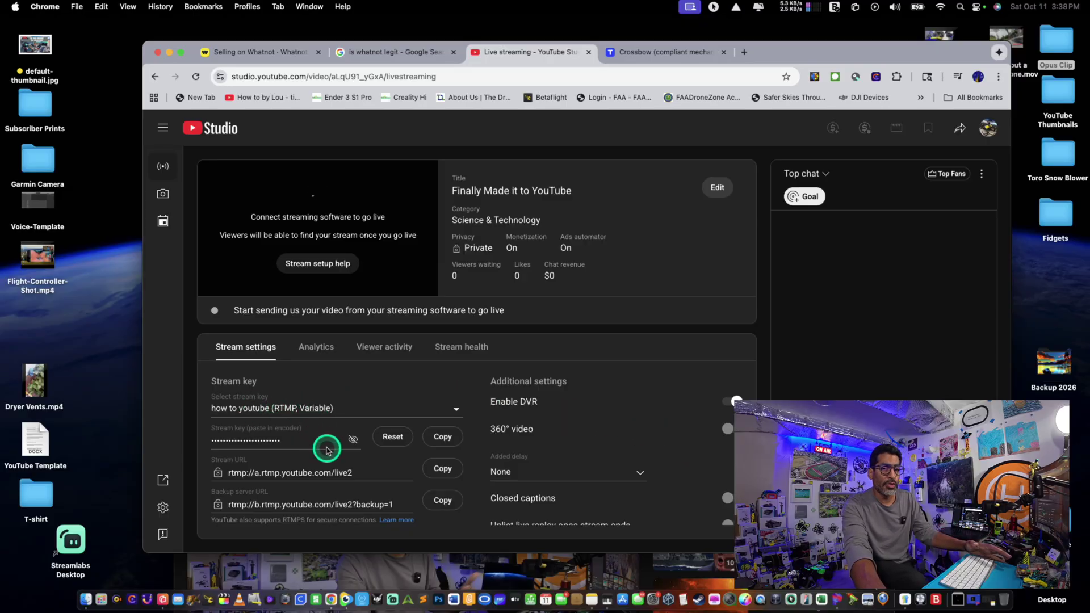
Copy the 'how to youtube' stream key and bring ManyCam's window to the front.
left_click(352, 440)
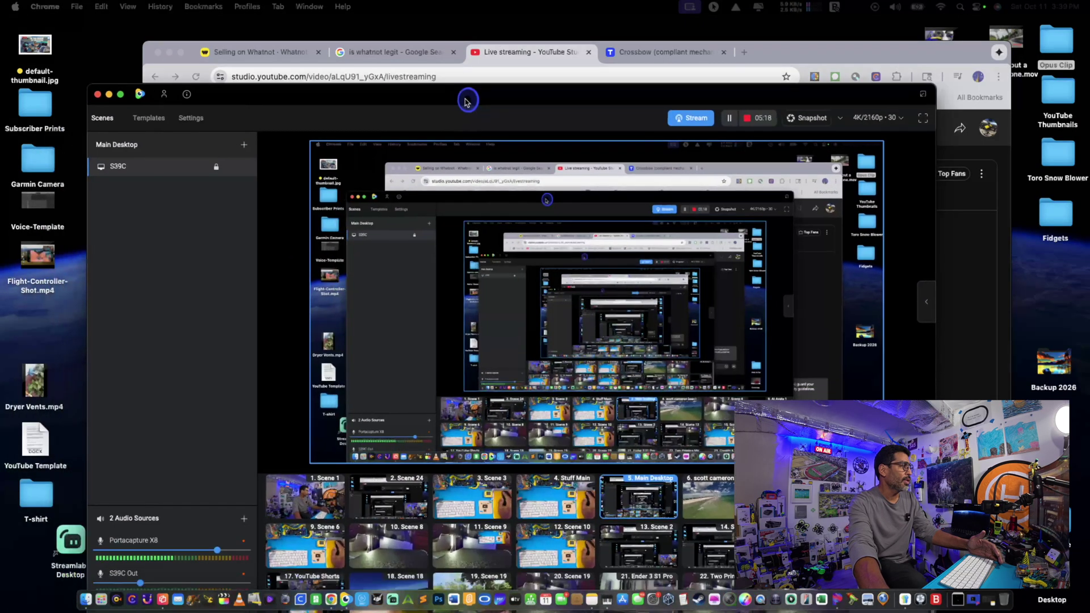
left_click(481, 80)
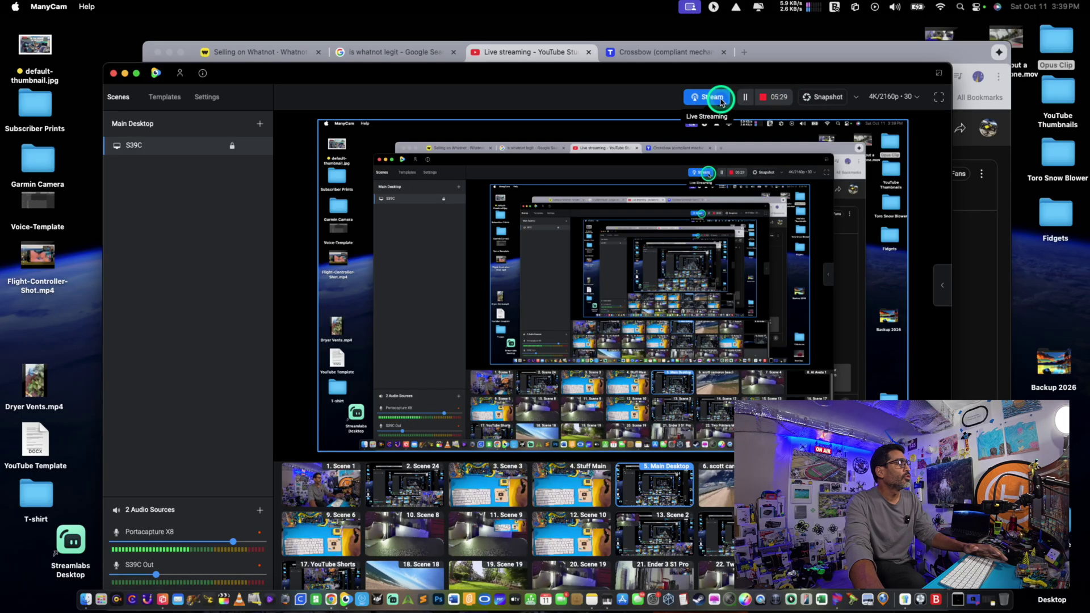
Replace the Schudeled Live Stream server's stream key with the copied key, save, and reveal YouTube Studio.
left_click(717, 98)
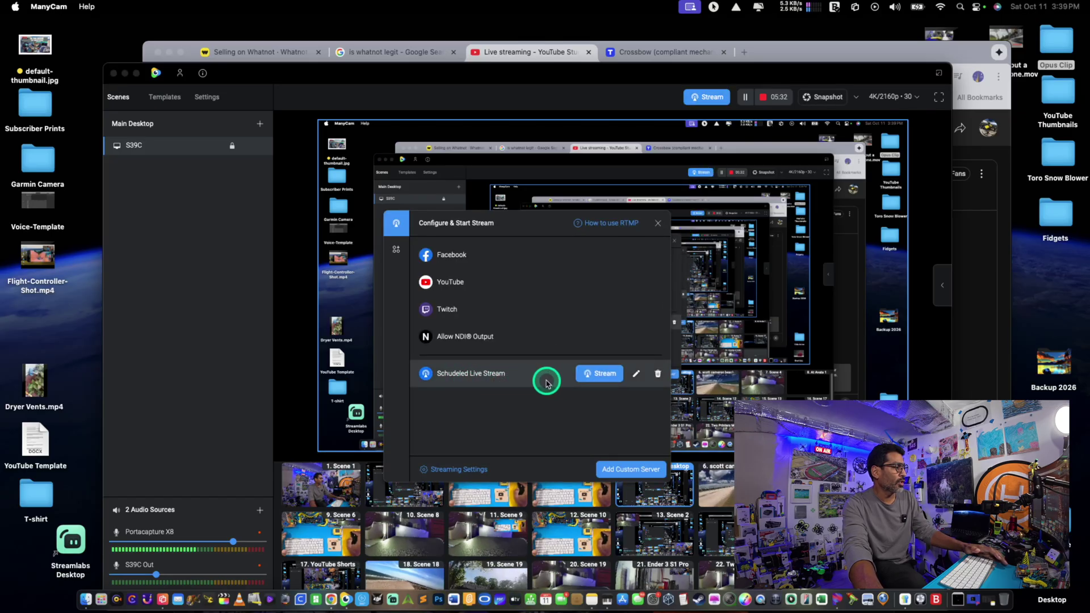
left_click(639, 375)
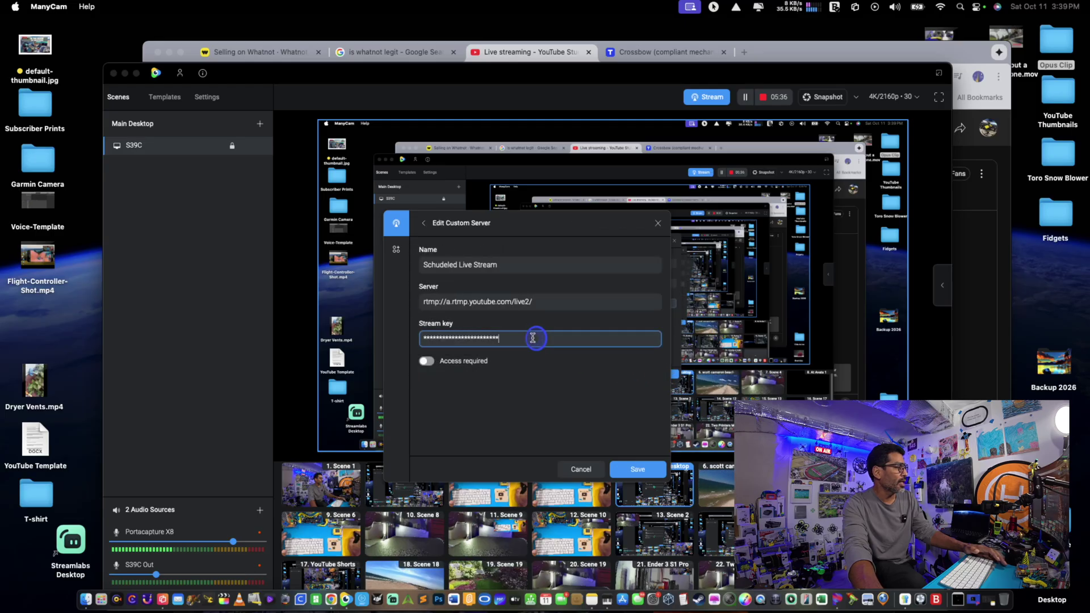
left_click_drag(533, 338, 394, 330)
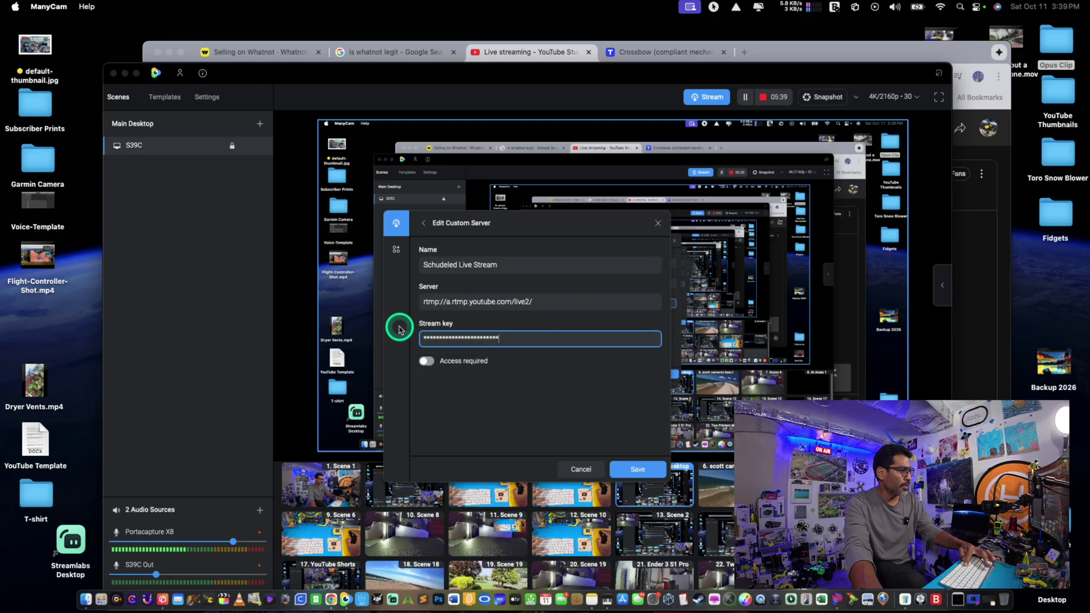
left_click(501, 335)
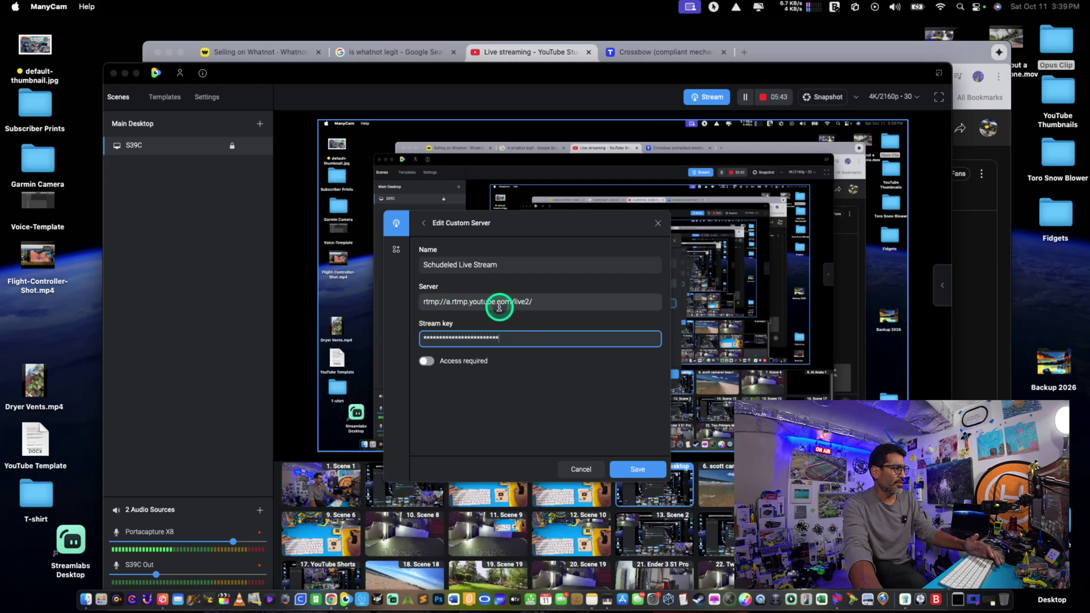
left_click(638, 470)
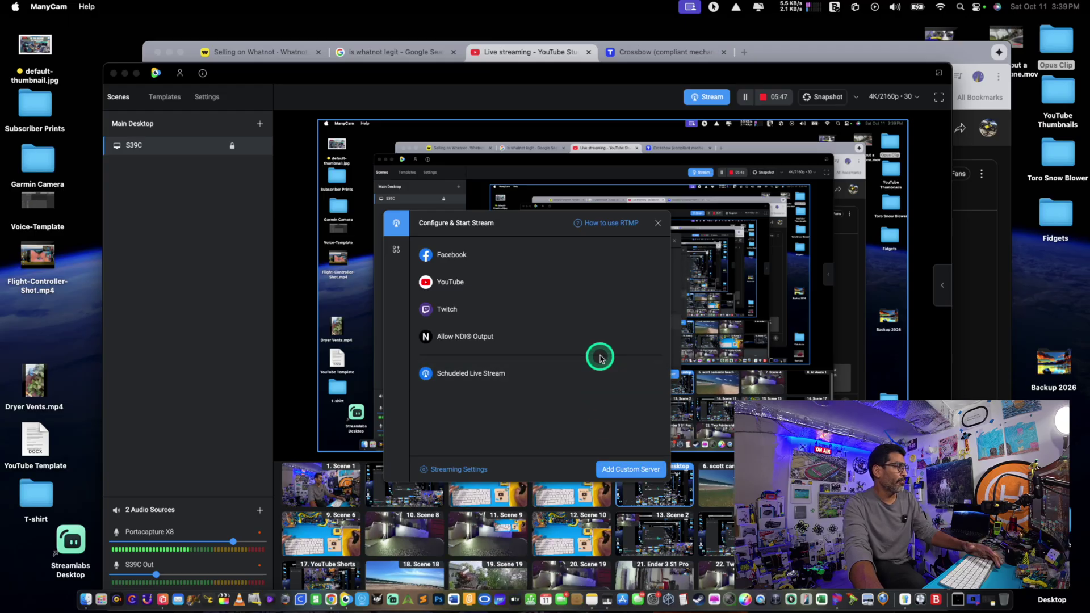
mouse_move(597, 335)
left_click_drag(481, 80, 116, 605)
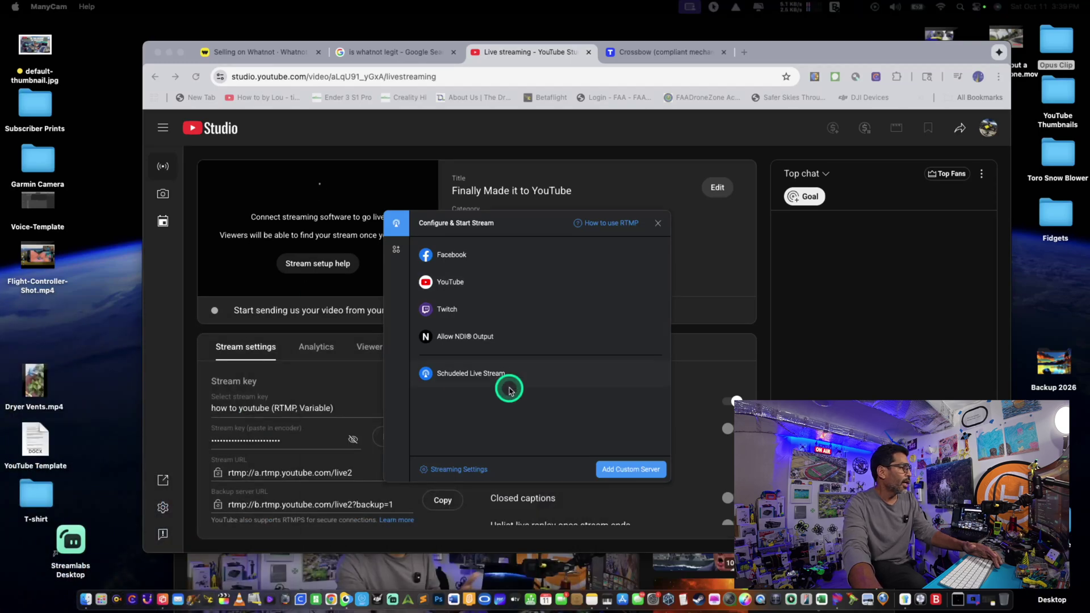
Go live on the Schudeled Live Stream row in ManyCam's Configure & Start Stream panel.
mouse_move(588, 382)
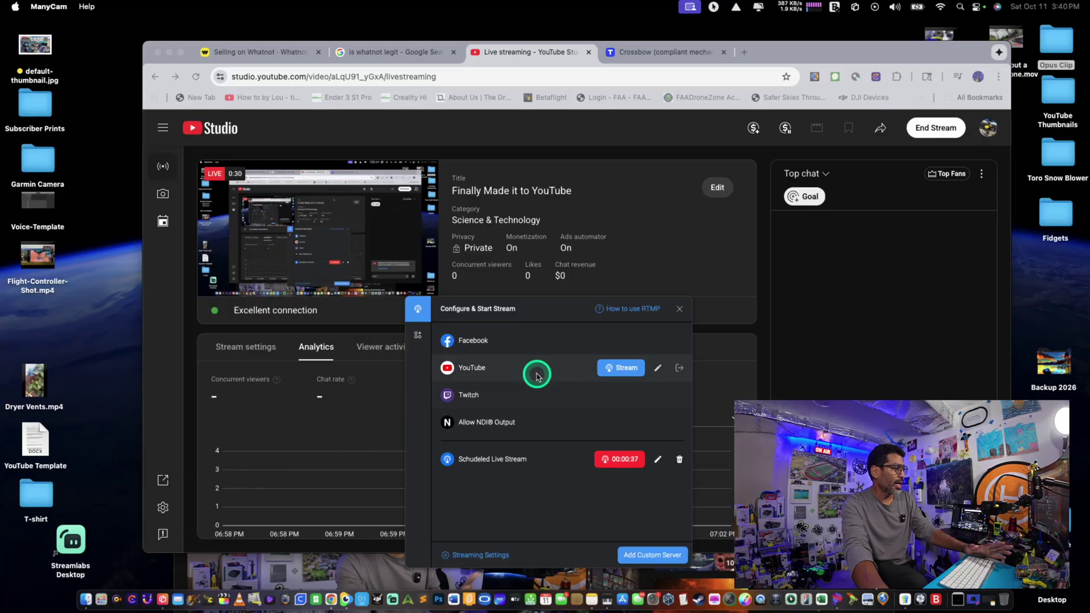
mouse_move(548, 354)
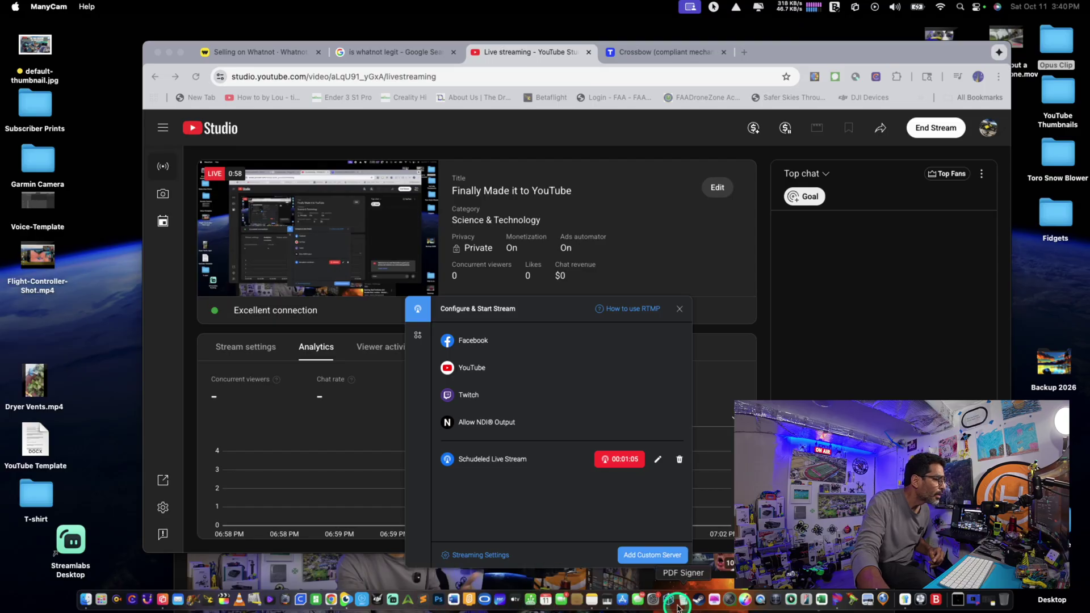
Show the second OsmoAction5pro camera in Quick Camera and place its preview at the top-right.
left_click(729, 600)
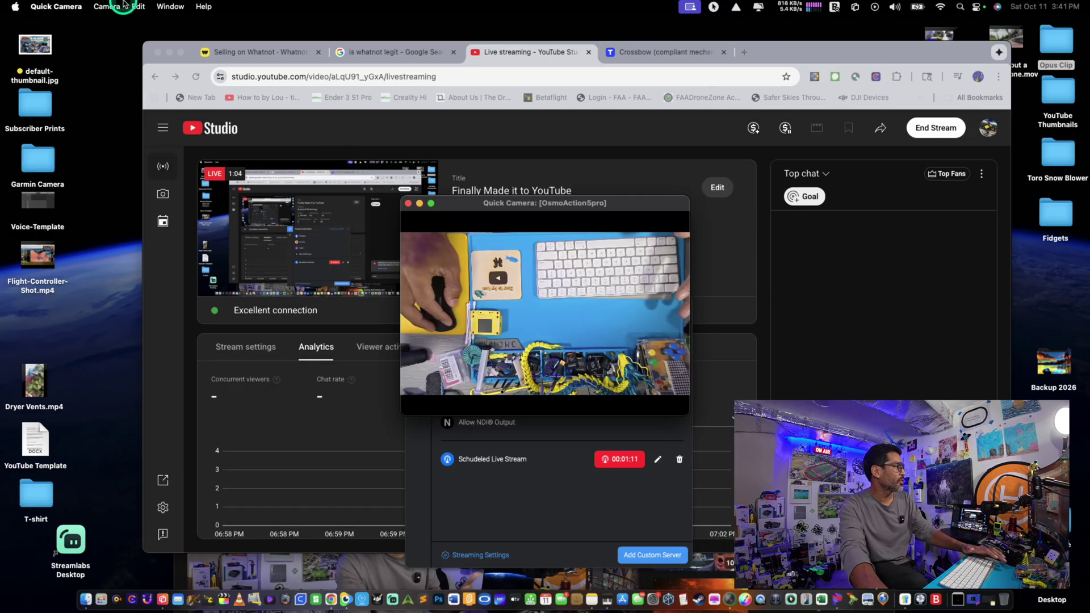
left_click(108, 6)
mouse_move(111, 22)
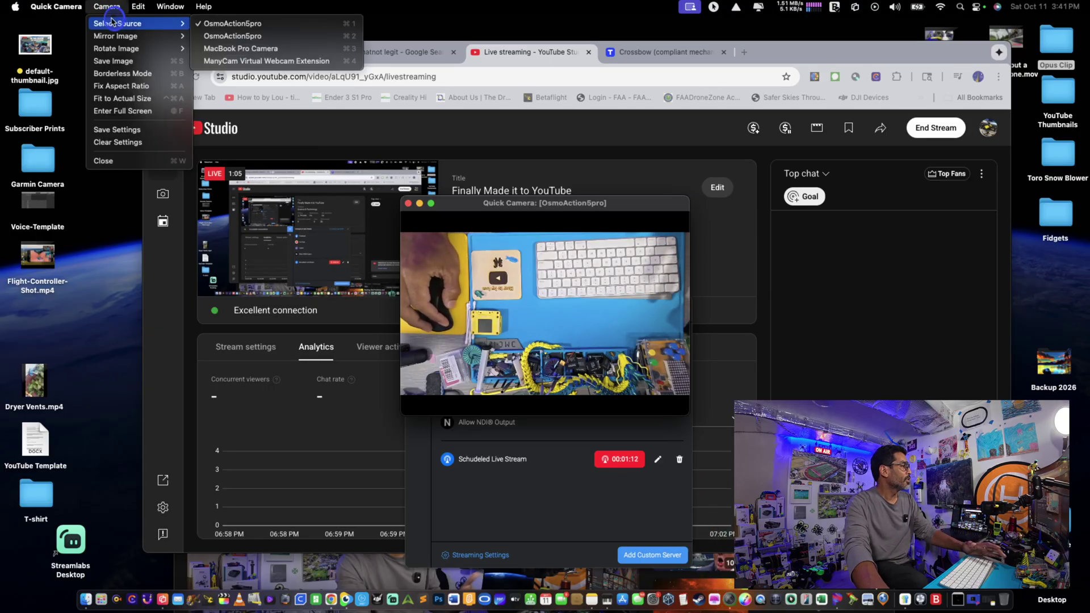
left_click(221, 39)
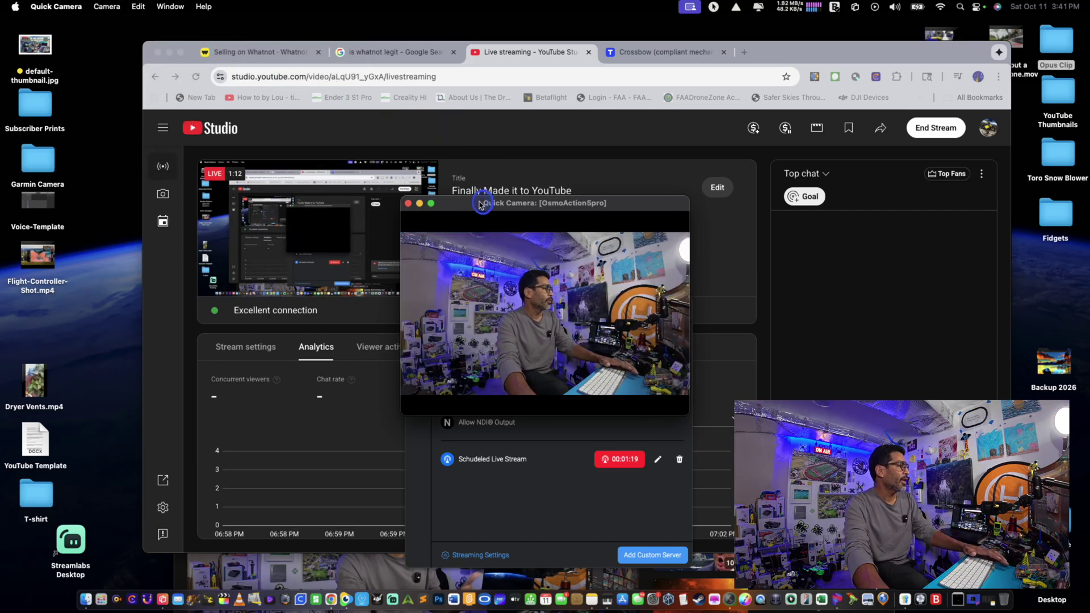
left_click_drag(480, 204, 835, 54)
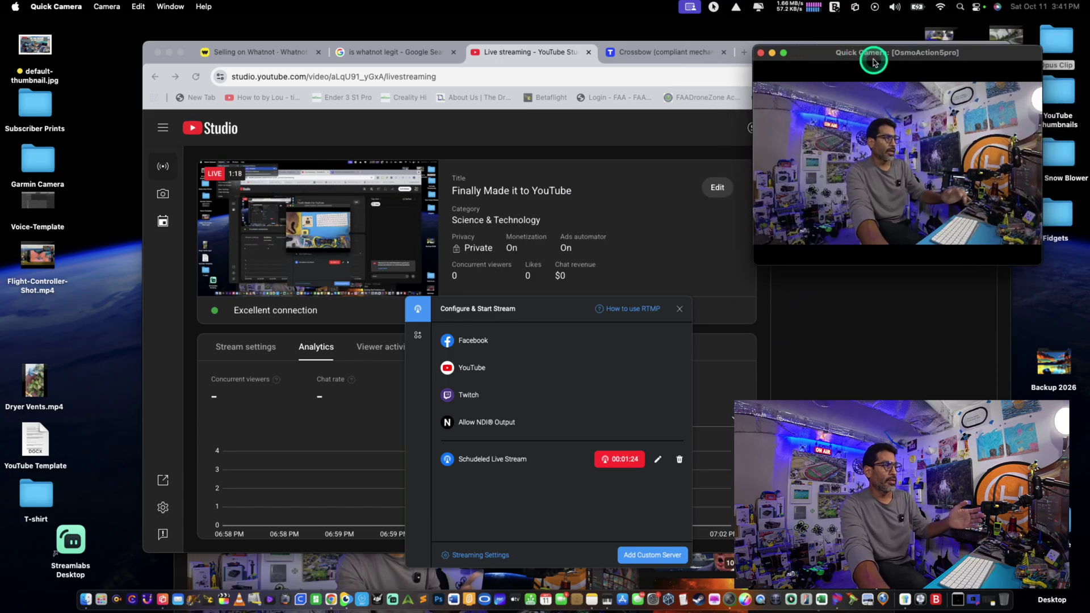
left_click_drag(874, 60, 171, 91)
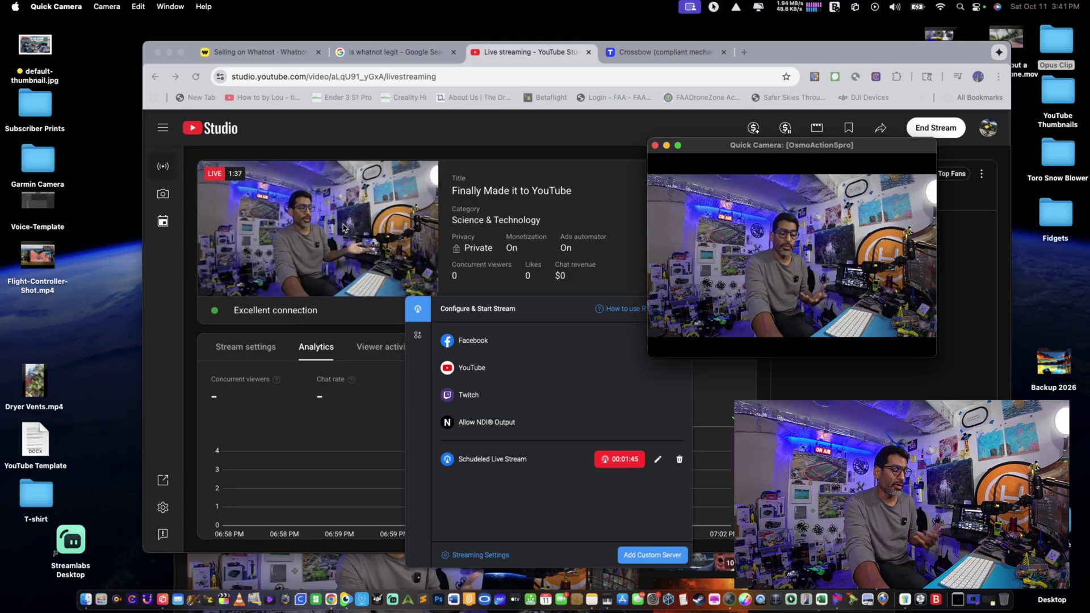
Close the Quick Camera preview while the stream keeps running in YouTube Studio.
left_click(343, 226)
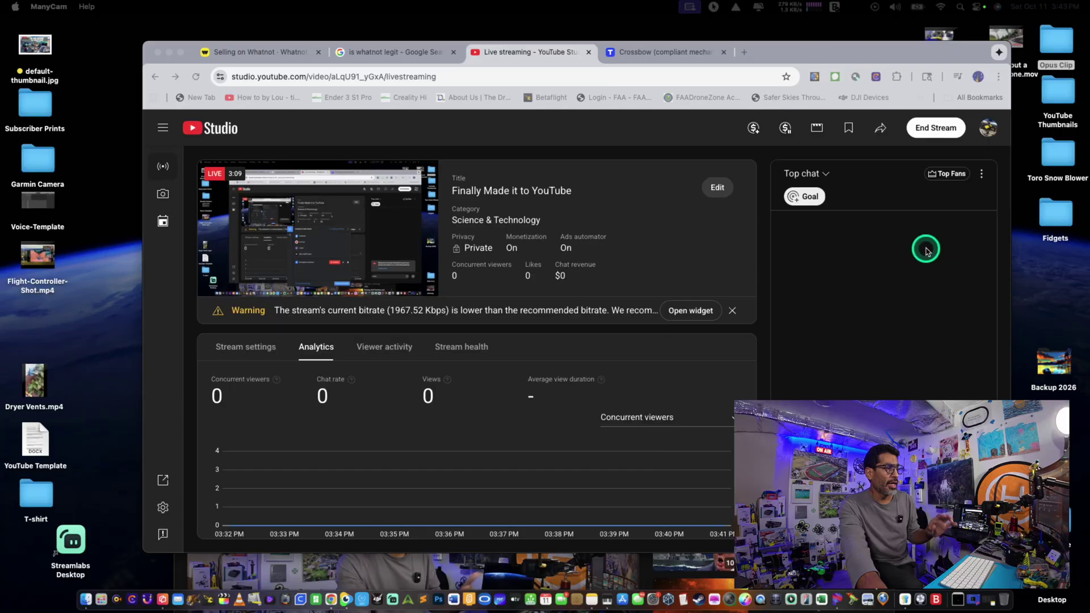
left_click(982, 176)
left_click(981, 177)
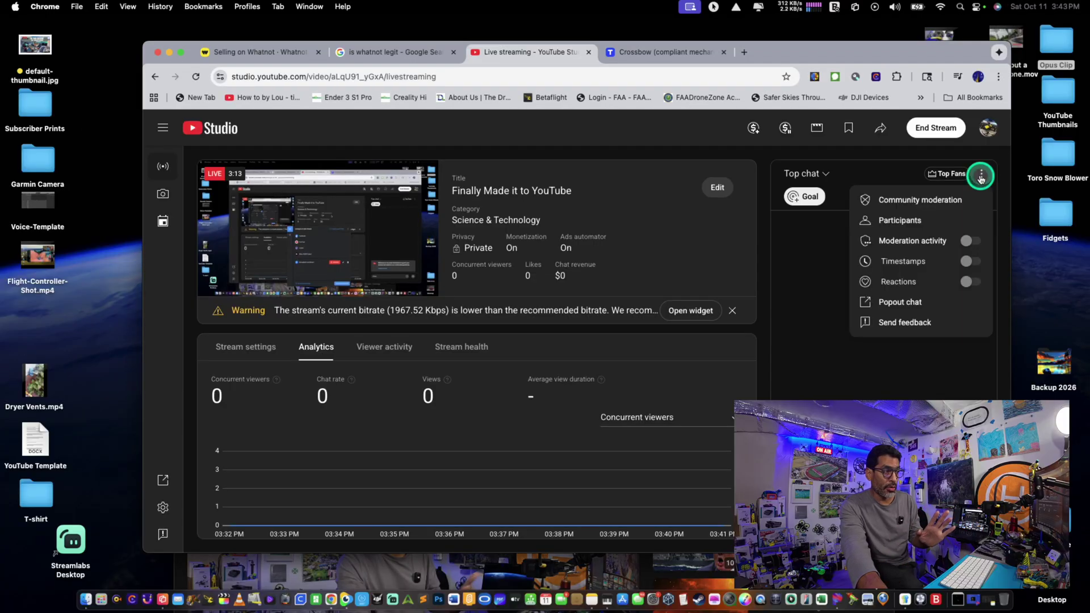
left_click(986, 302)
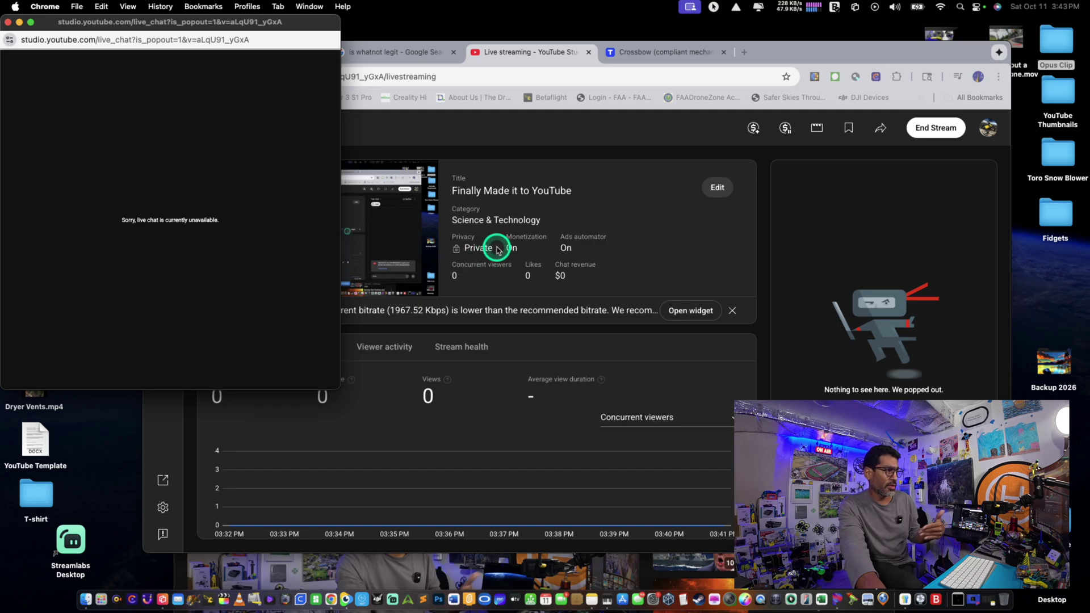
left_click(496, 250)
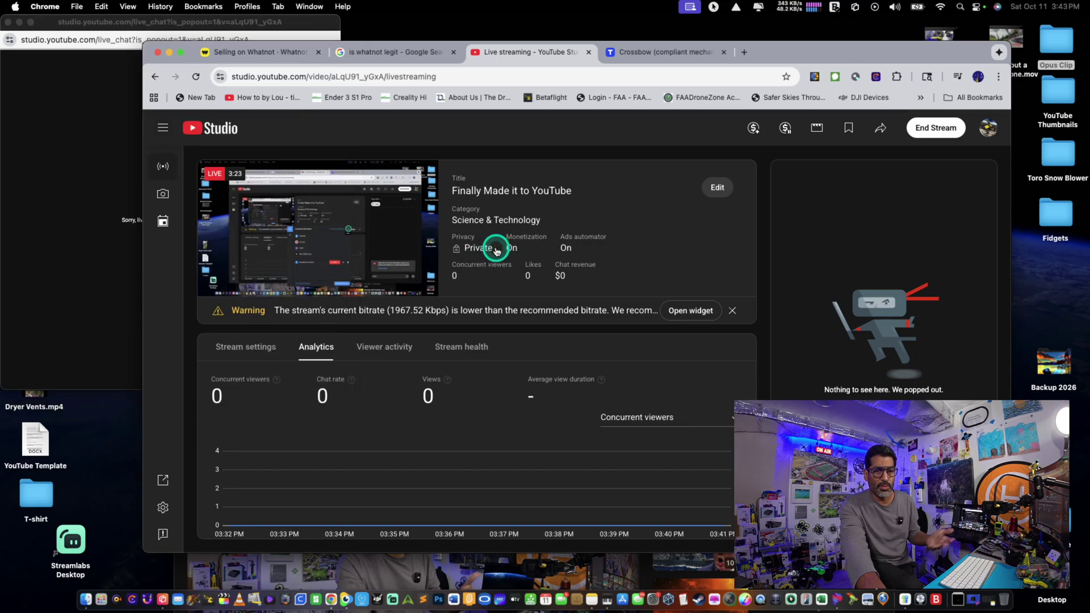
left_click(84, 119)
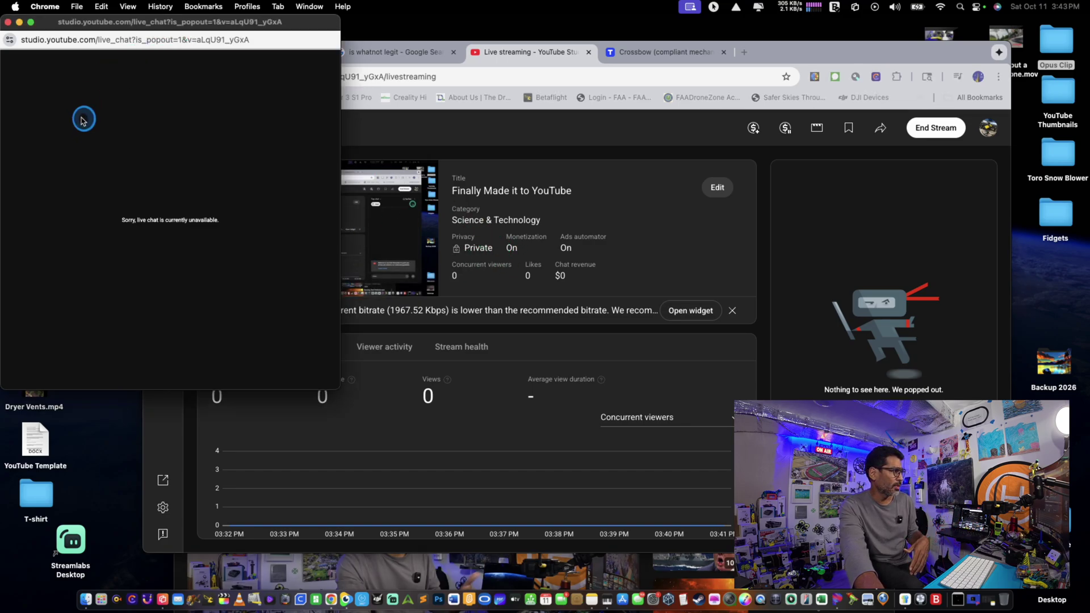
left_click(9, 23)
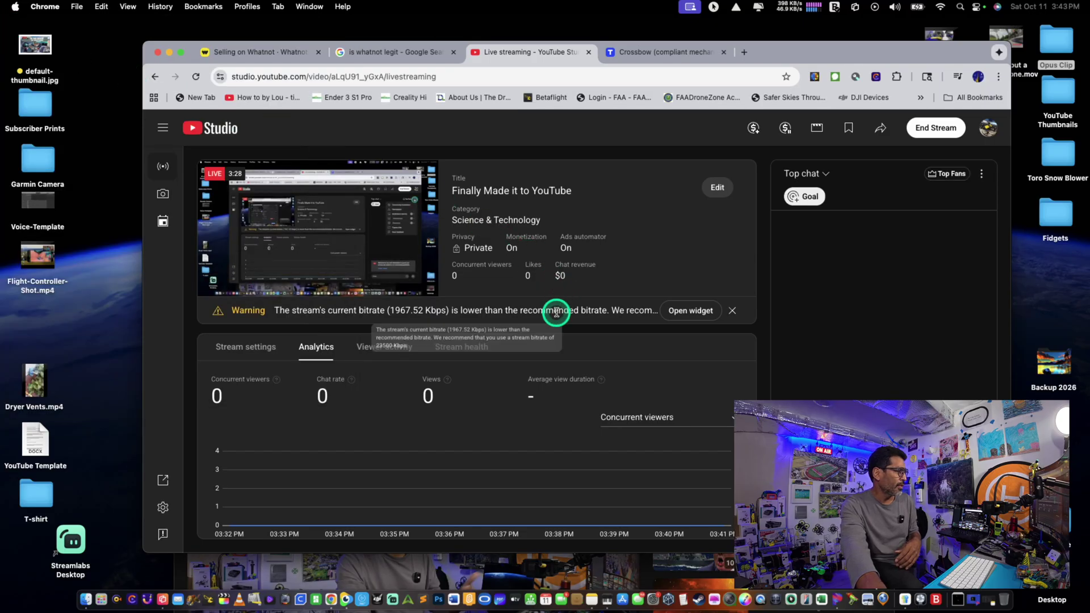
End the 'Finally Made it to YouTube' stream, confirm, and dismiss the Stream Finished summary.
left_click(940, 130)
left_click(677, 379)
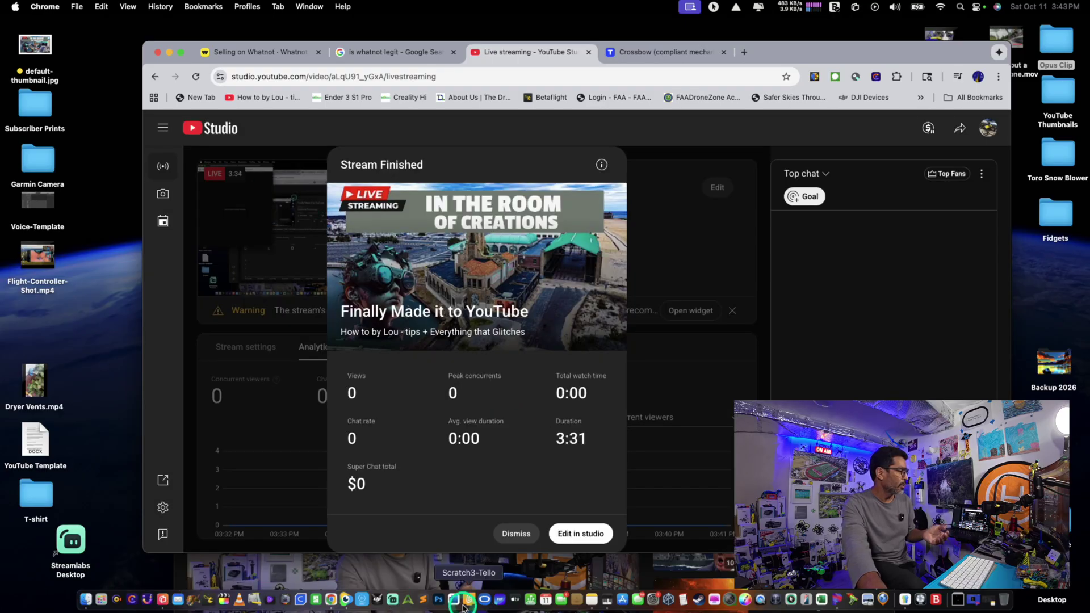
left_click(529, 535)
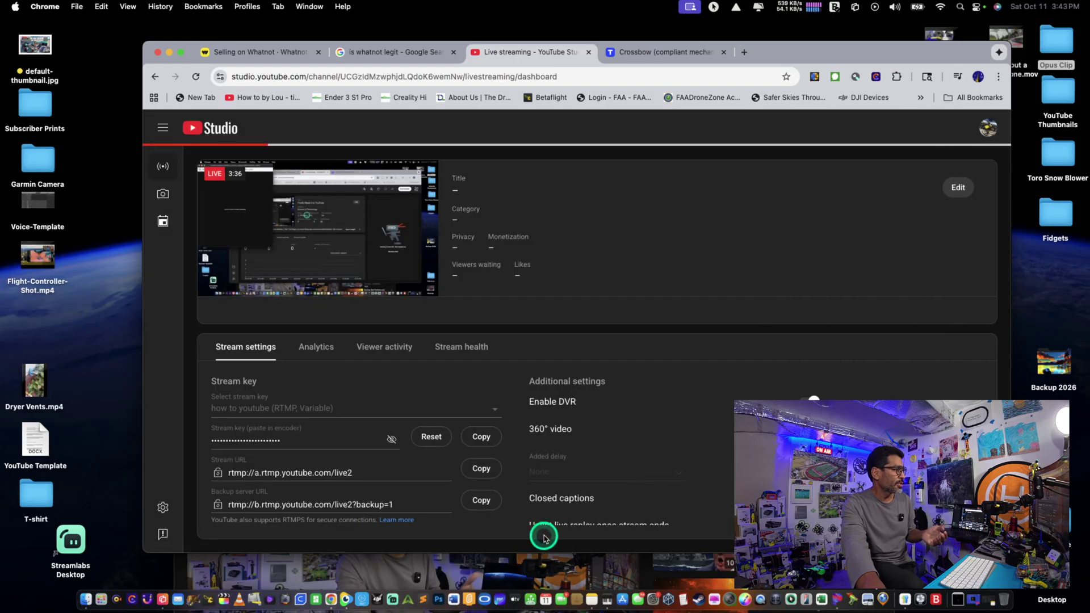